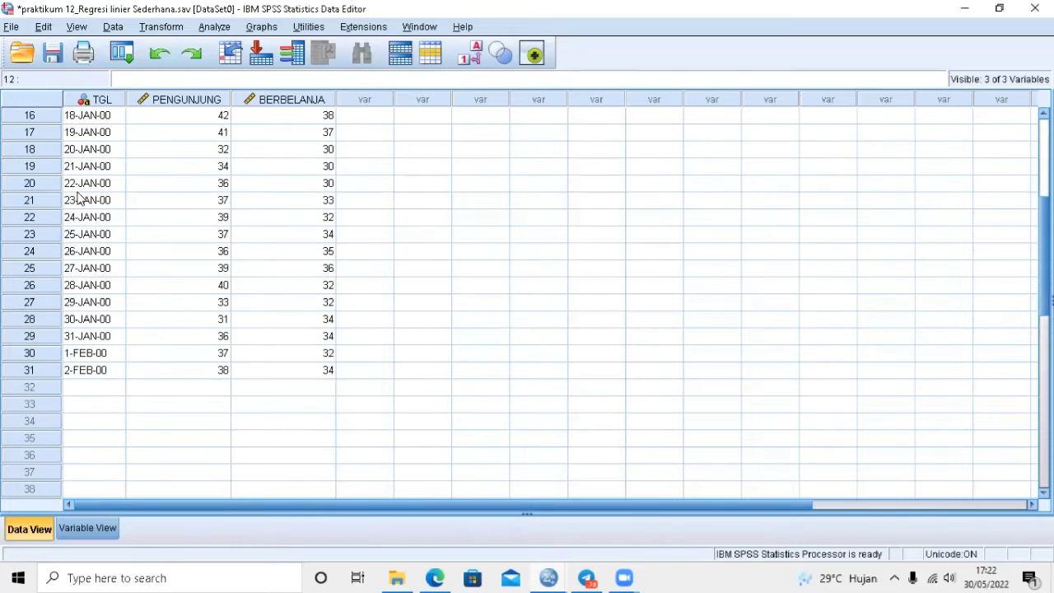
Step: Set up a linear regression of BERBELANJA on PENGUNJUNG with TGL as case labels, requesting estimates, model fit and casewise diagnostics for all cases
scroll(78, 199, up, 5)
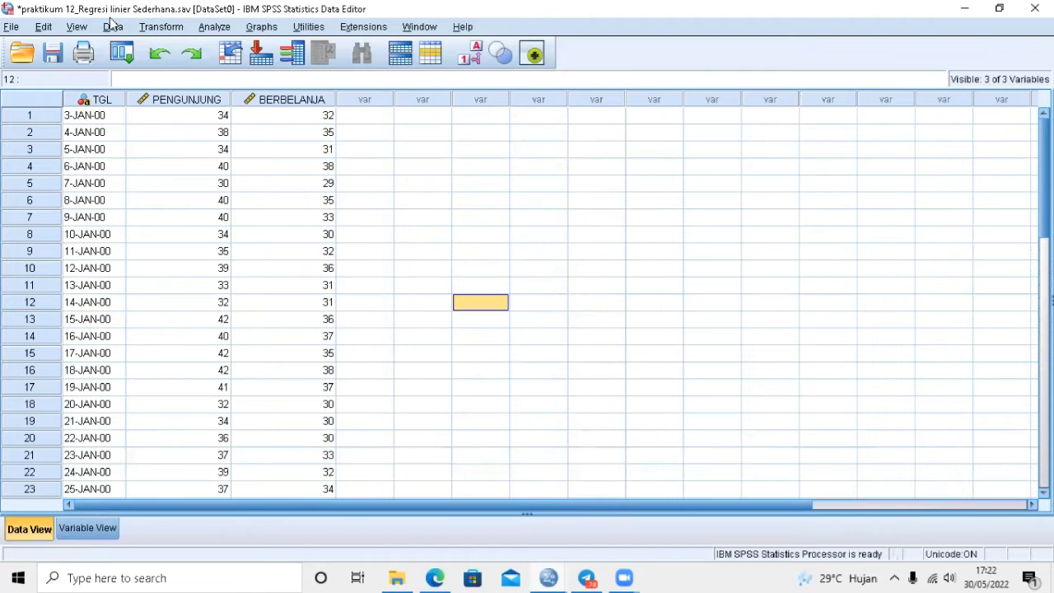
click(212, 30)
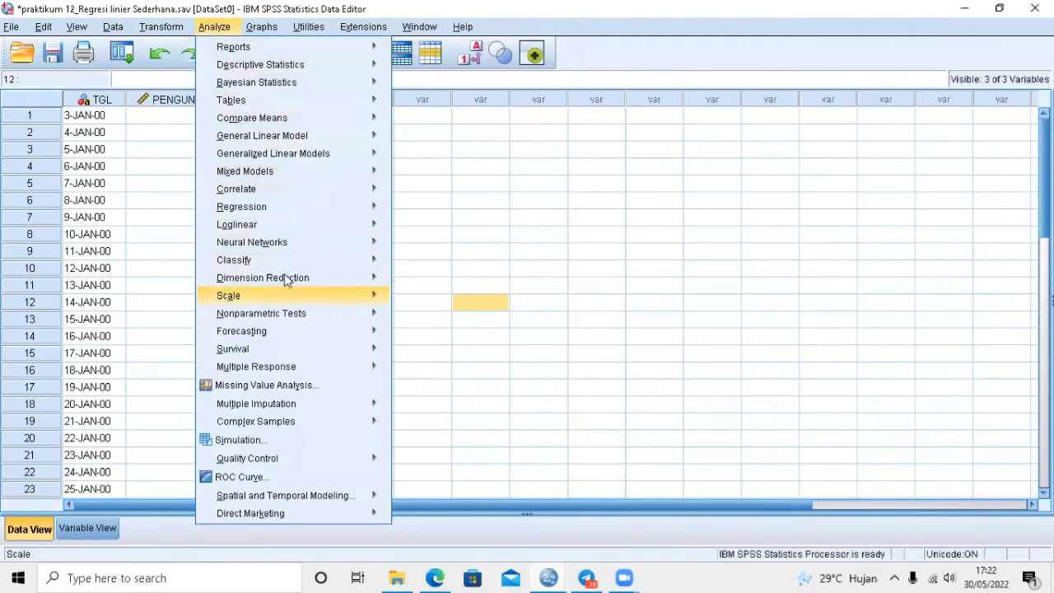
mouse_move(282, 214)
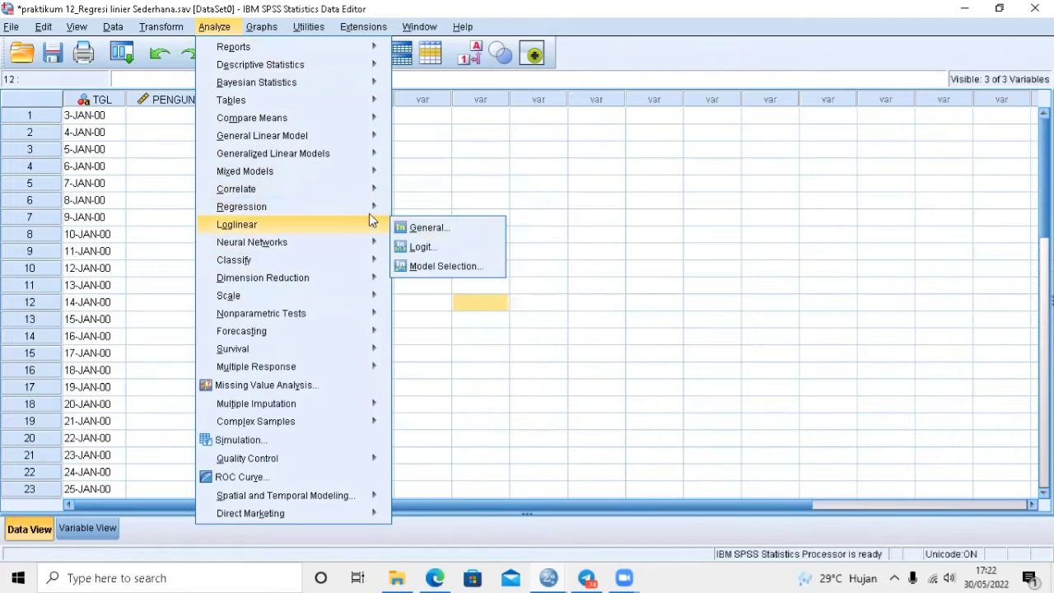
click(425, 229)
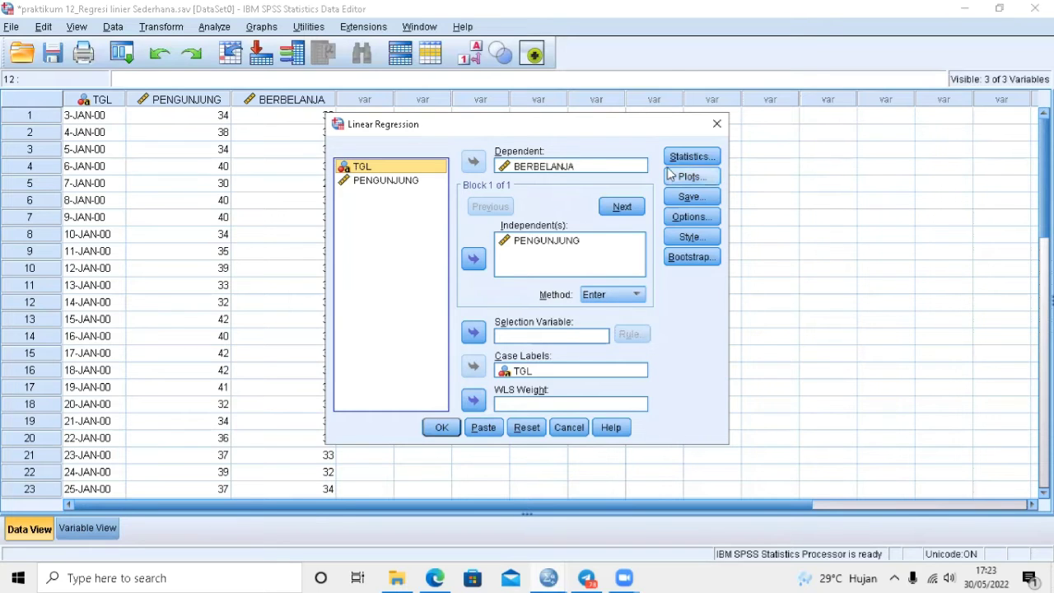
click(692, 160)
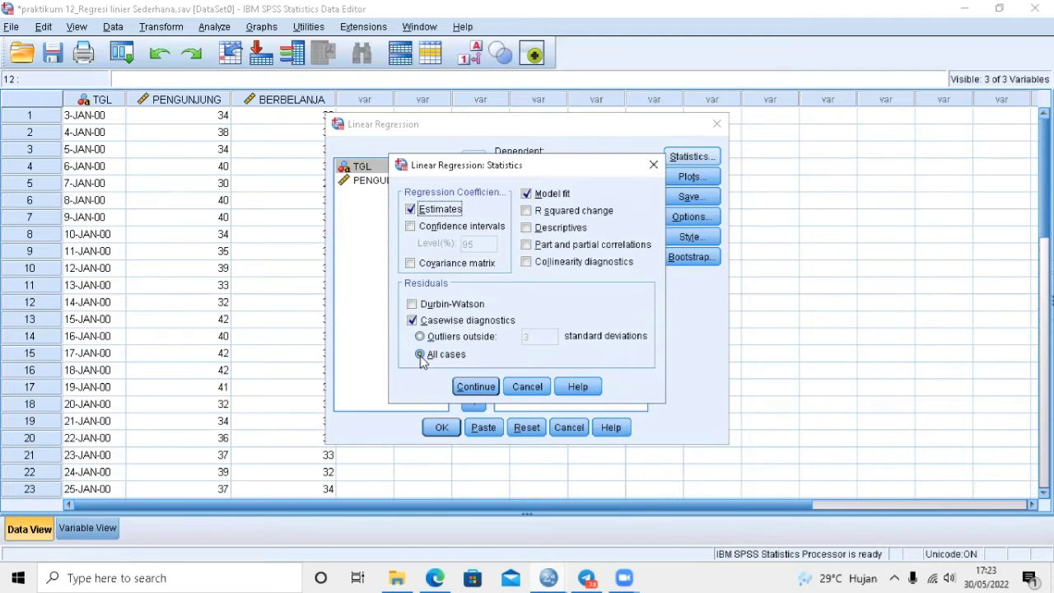
click(476, 387)
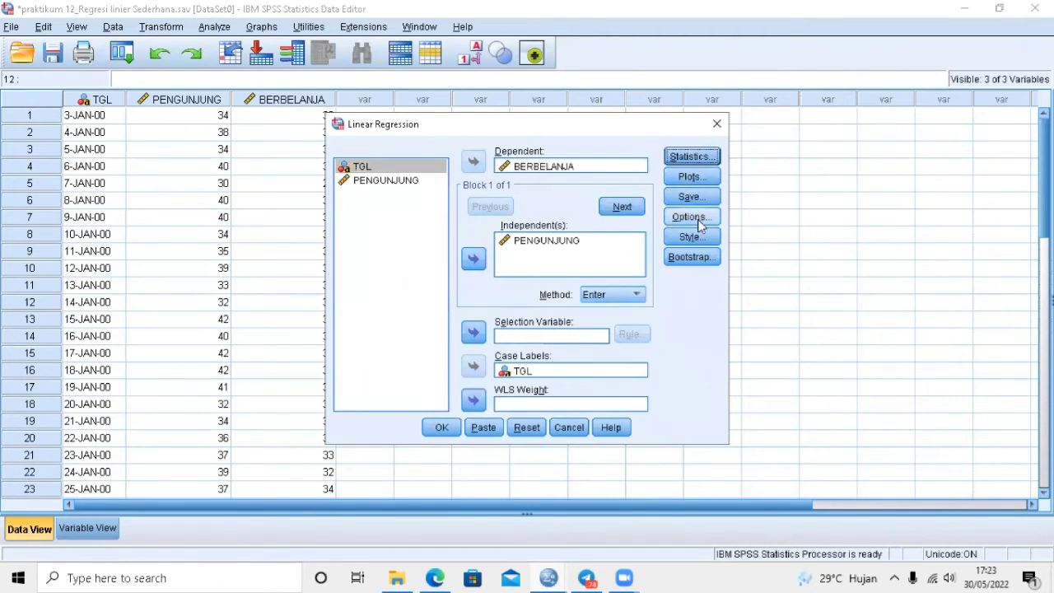
Step: Request scatterplots of *SDRESID against *ZPRED and *ZPRED against DEPENDNT, plus the normal probability plot of the standardized residuals
click(691, 177)
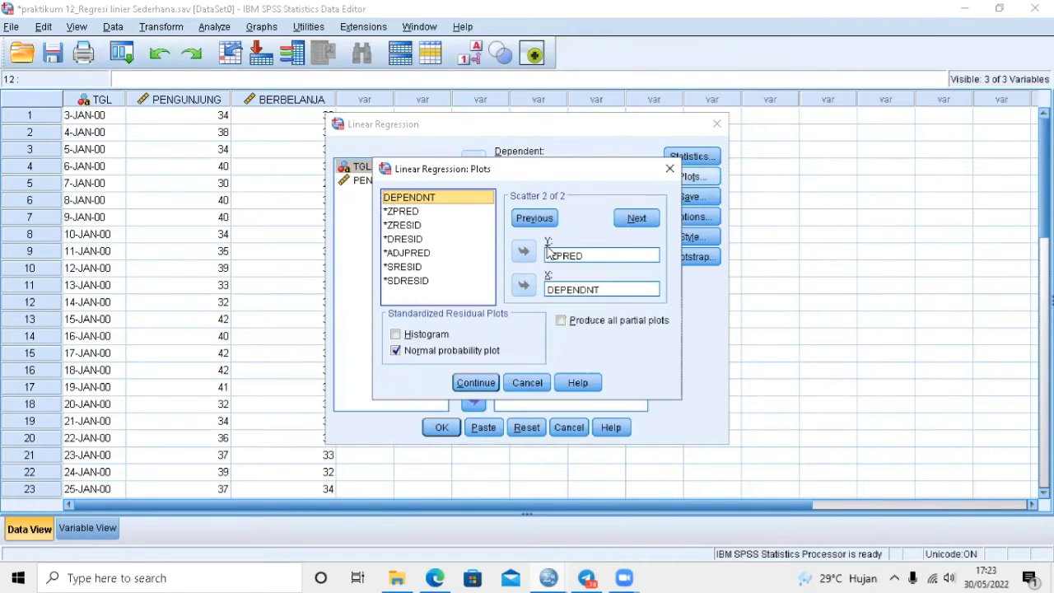
click(547, 219)
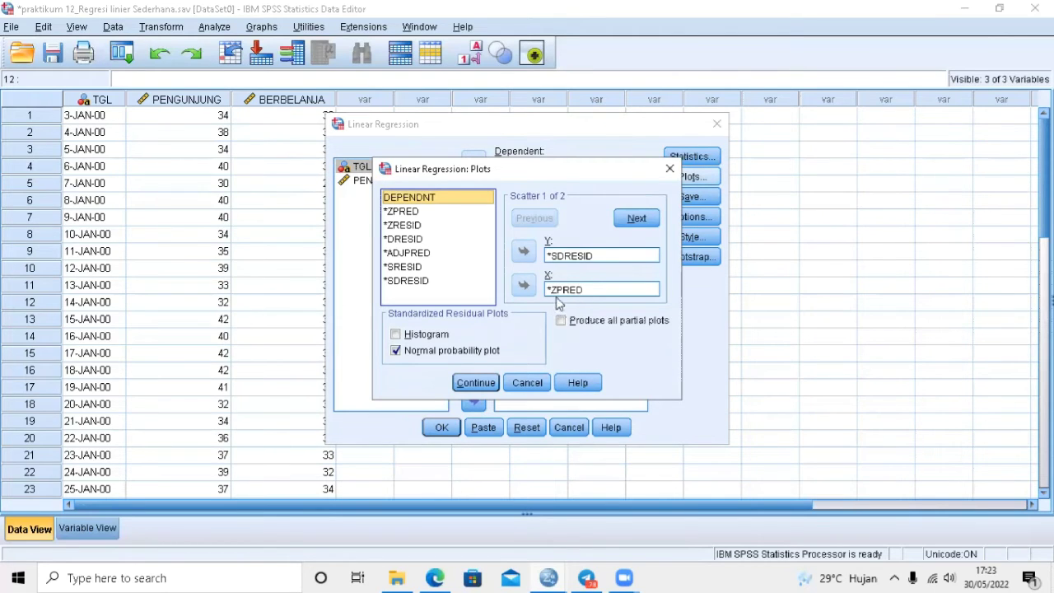
click(635, 219)
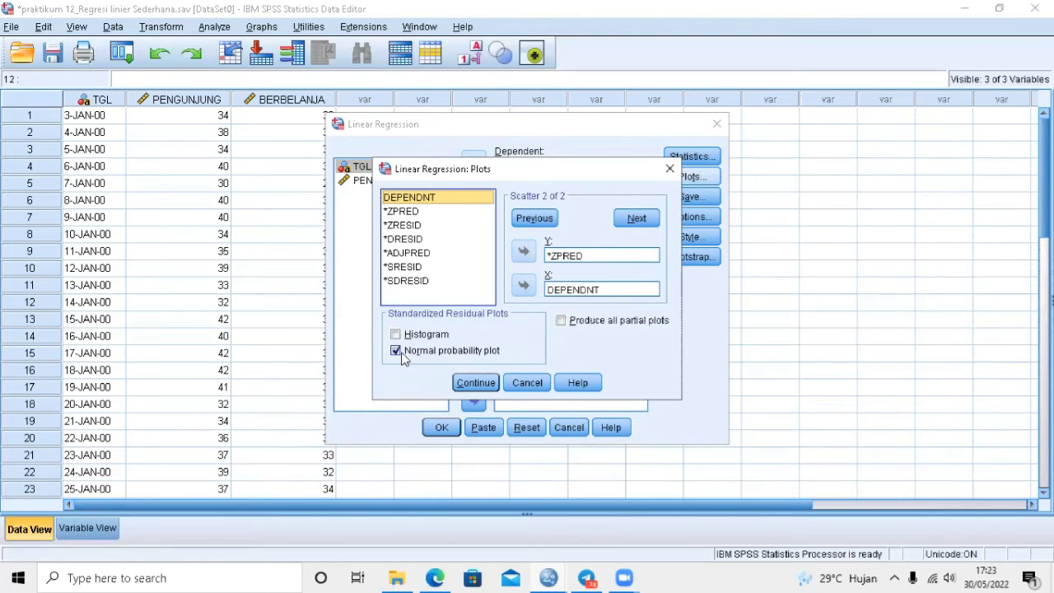
click(478, 384)
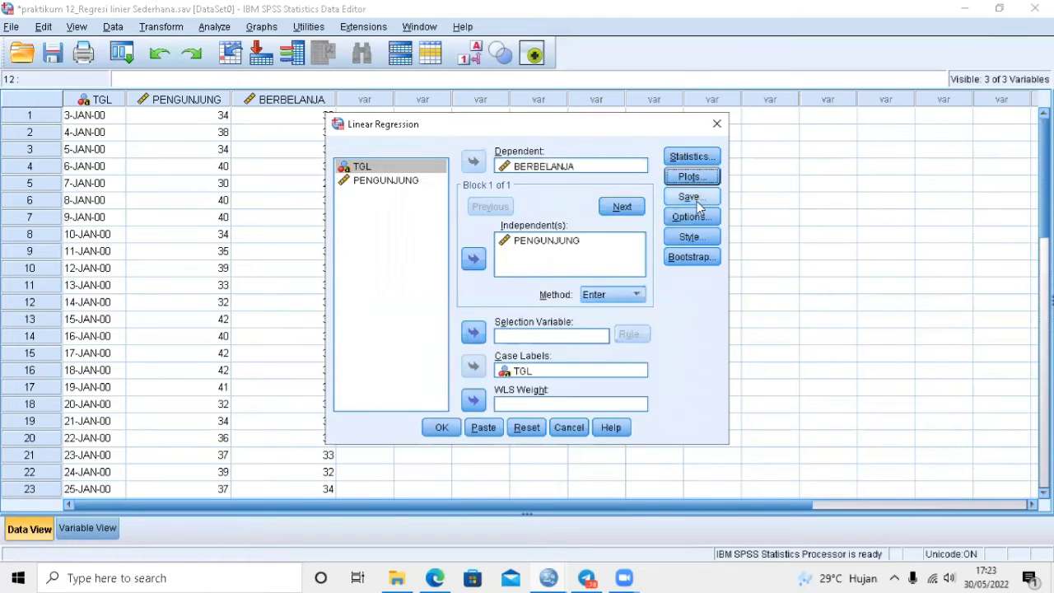
Step: Accept the regression options with F probability entry .05, removal .10, constant included and listwise exclusion, and run the regression
click(694, 217)
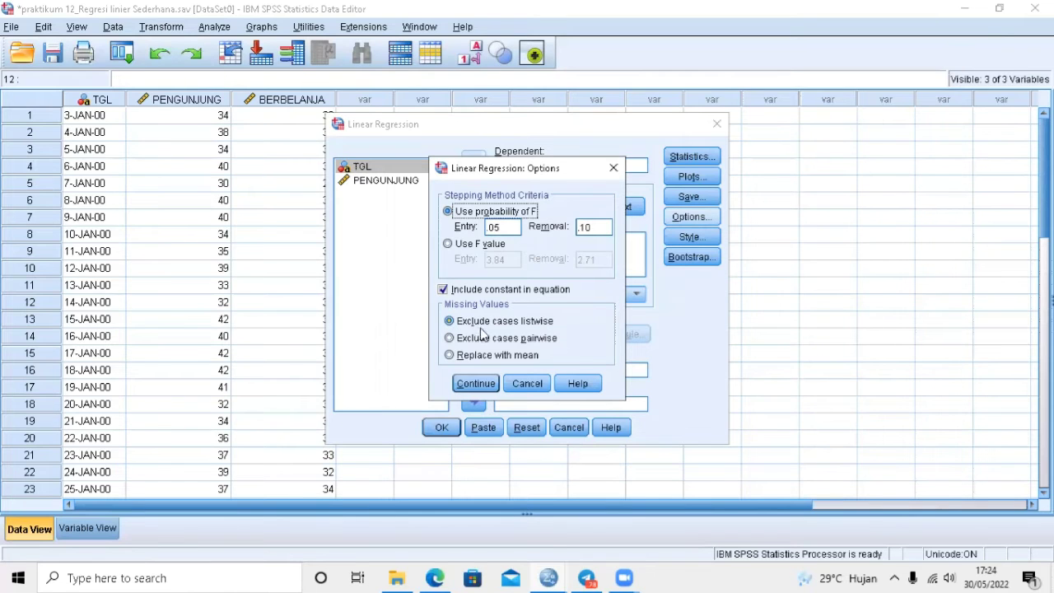
click(474, 383)
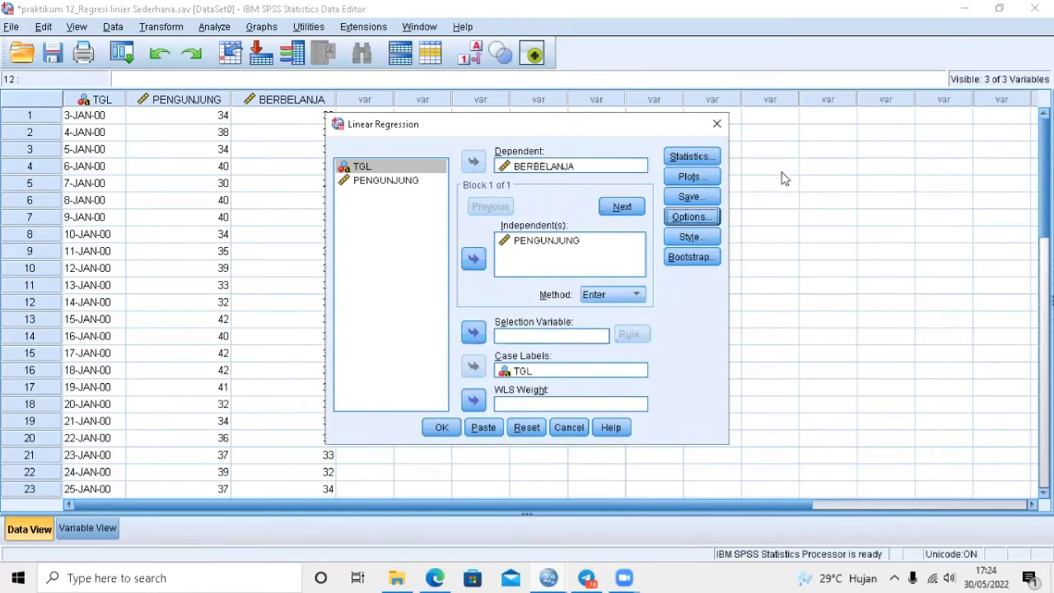
click(440, 424)
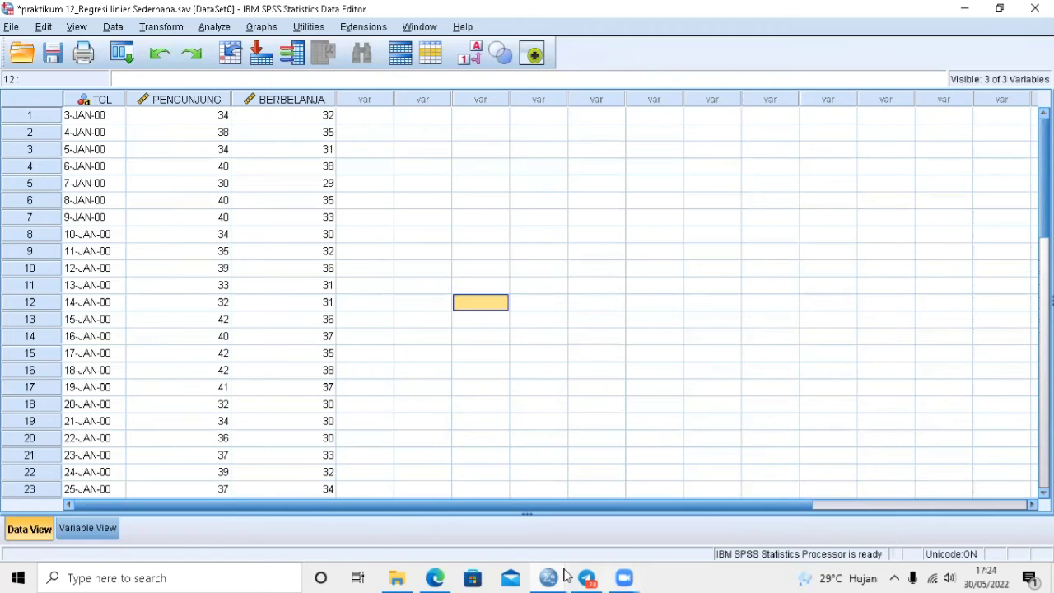
Step: Bring the Output1 viewer window with the regression results to the front and maximize it
mouse_move(548, 576)
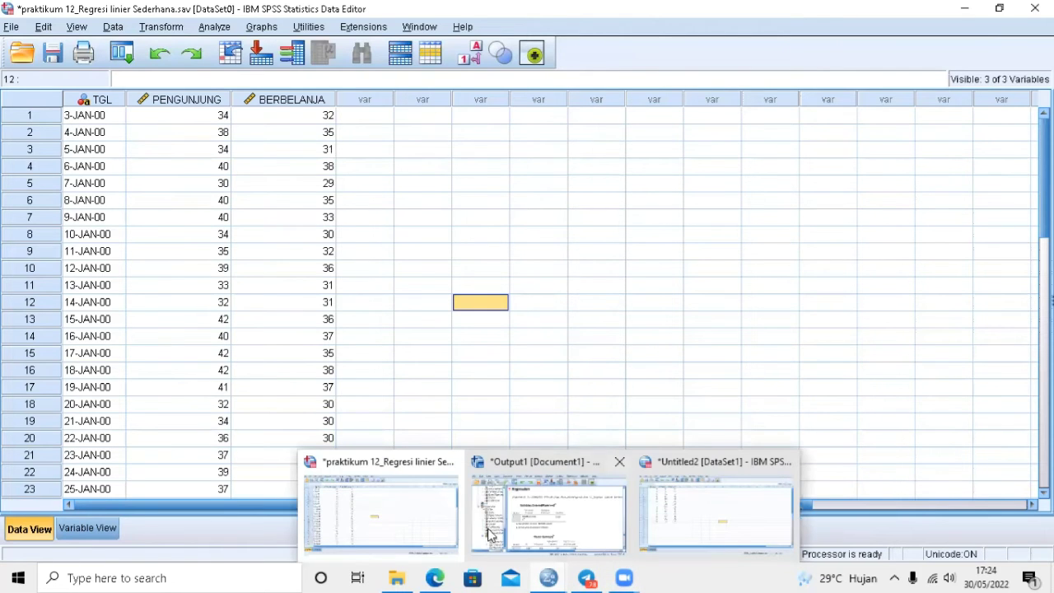
click(559, 521)
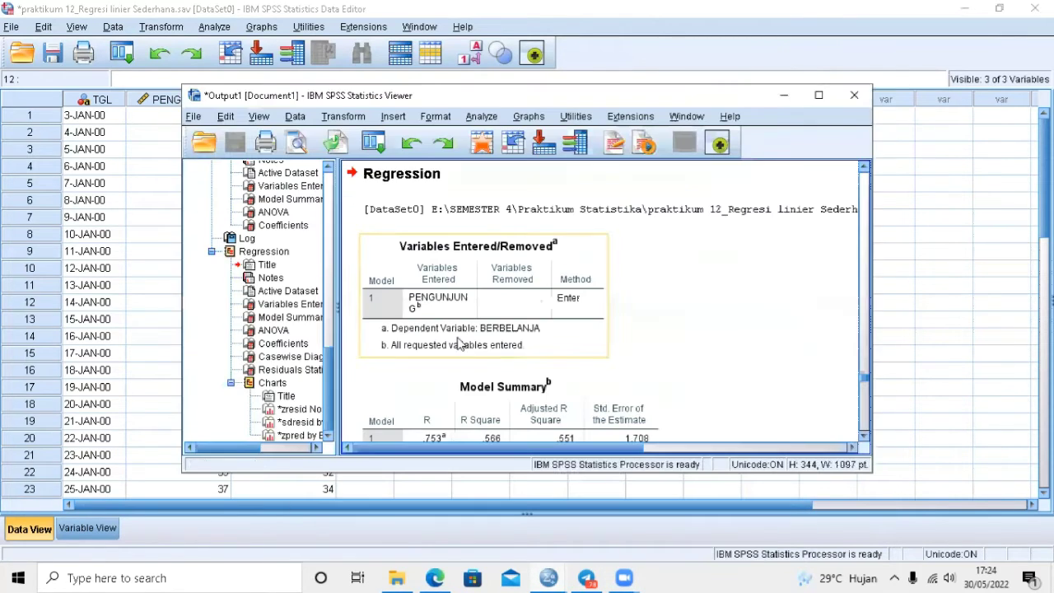
click(818, 95)
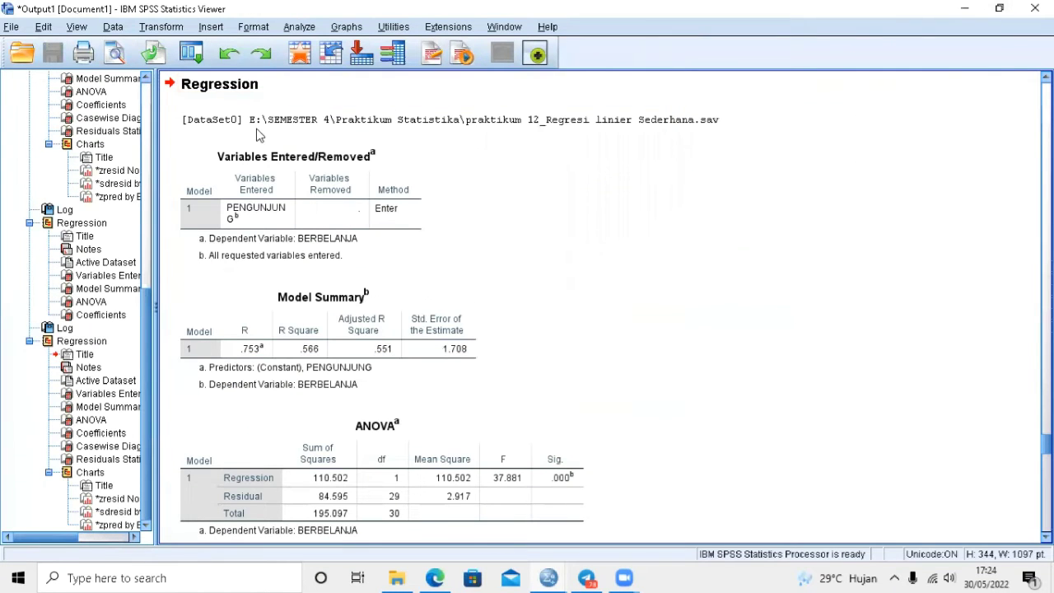
Step: Examine the Variables Entered/Removed, Model Summary, ANOVA and Coefficients tables of the latest regression output
click(238, 158)
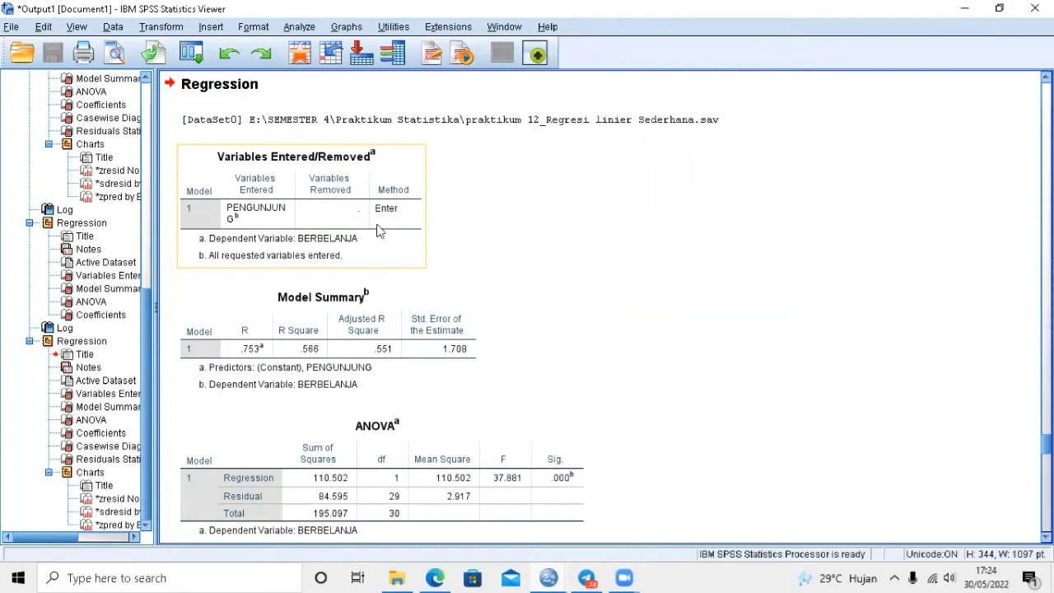
click(405, 300)
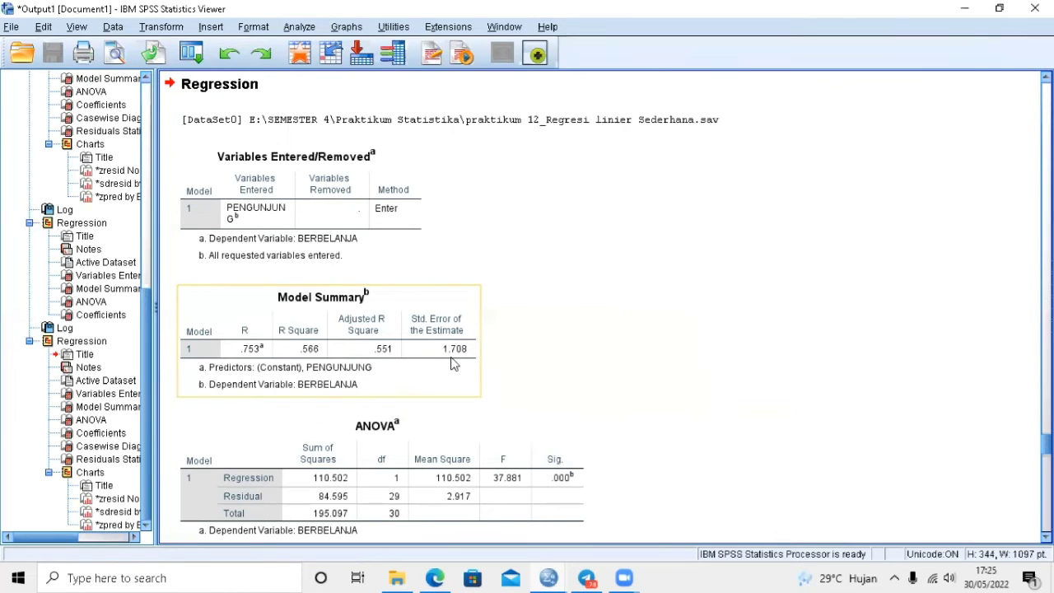
scroll(541, 353, down, 2)
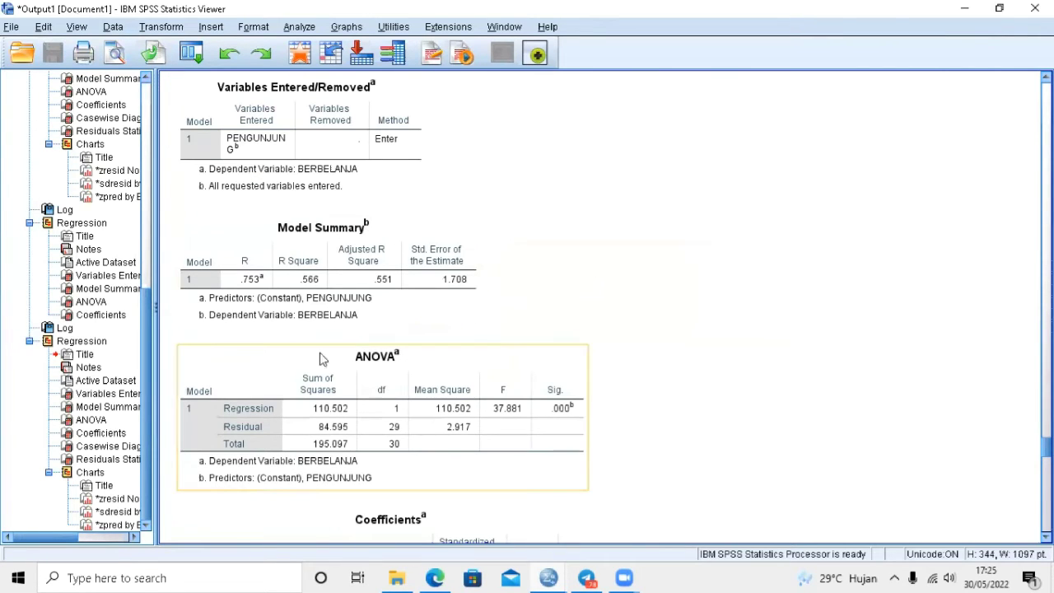
scroll(255, 350, down, 4)
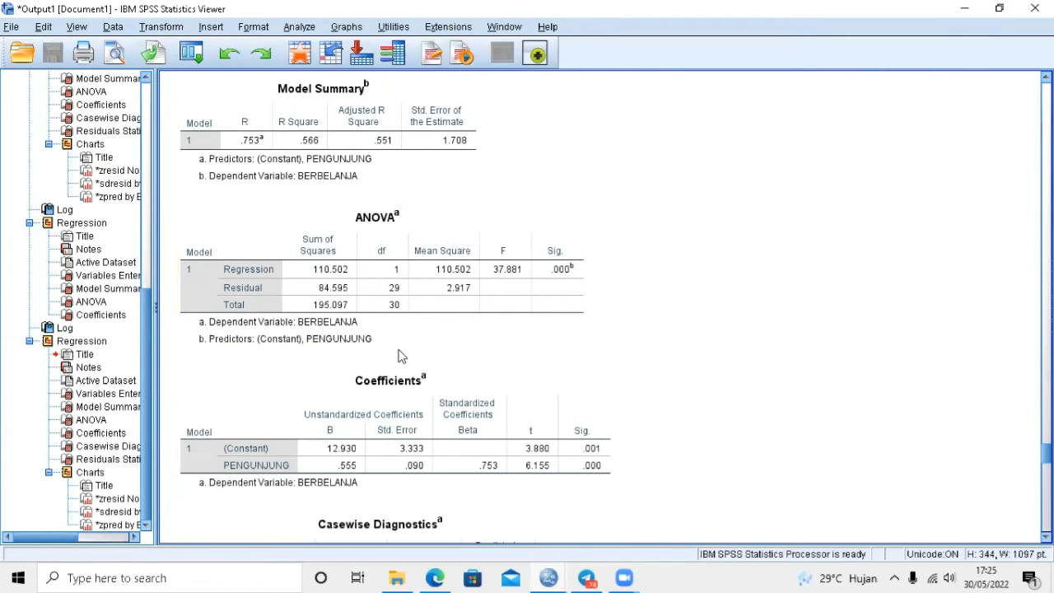
scroll(377, 295, down, 2)
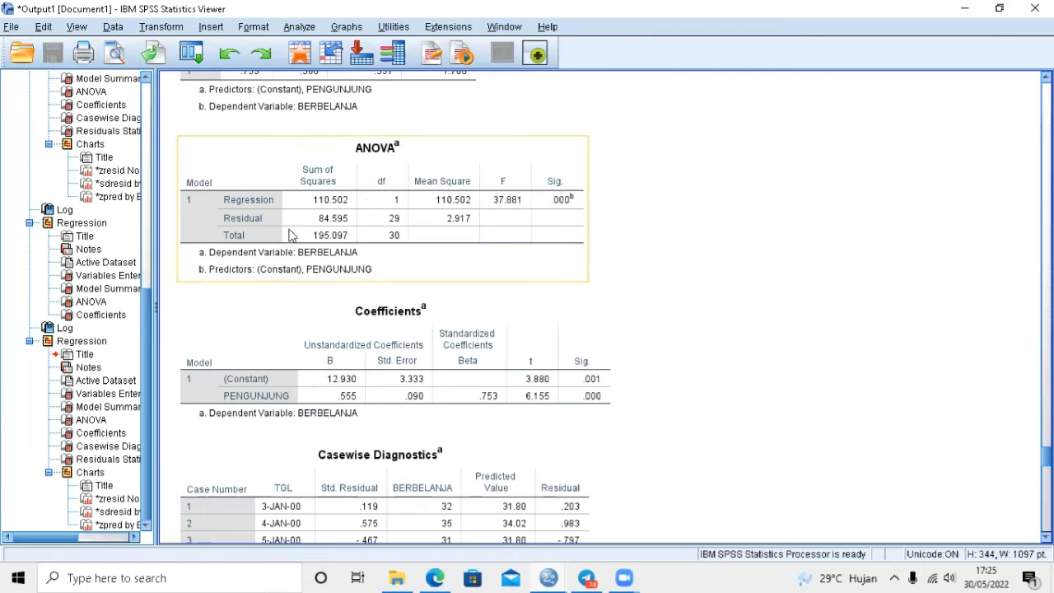
scroll(316, 280, down, 4)
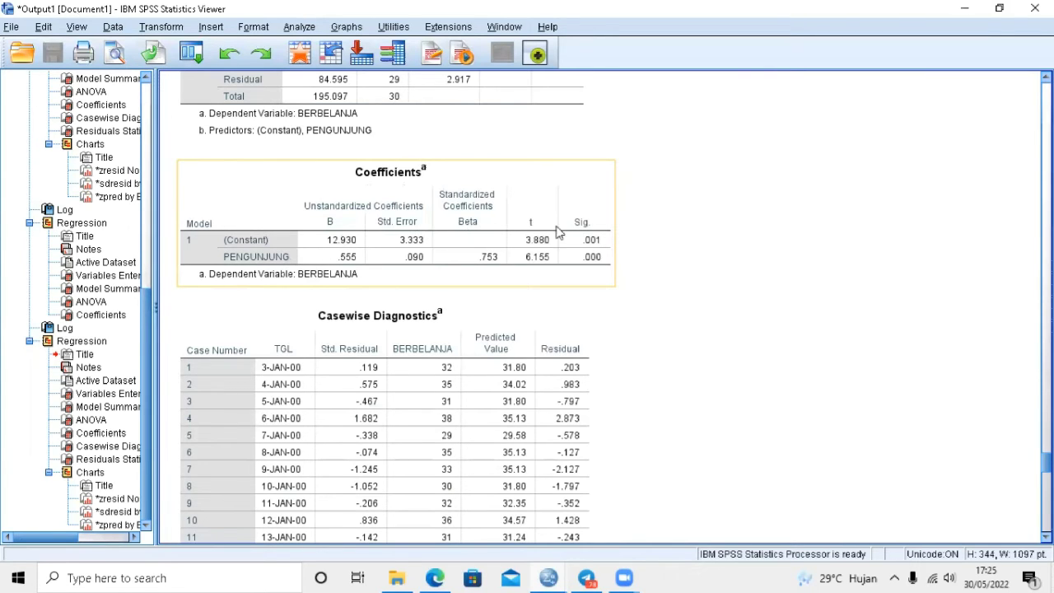
Step: Examine the Casewise Diagnostics table, comparing the actual BERBELANJA values, predicted values and residuals for every date
click(291, 320)
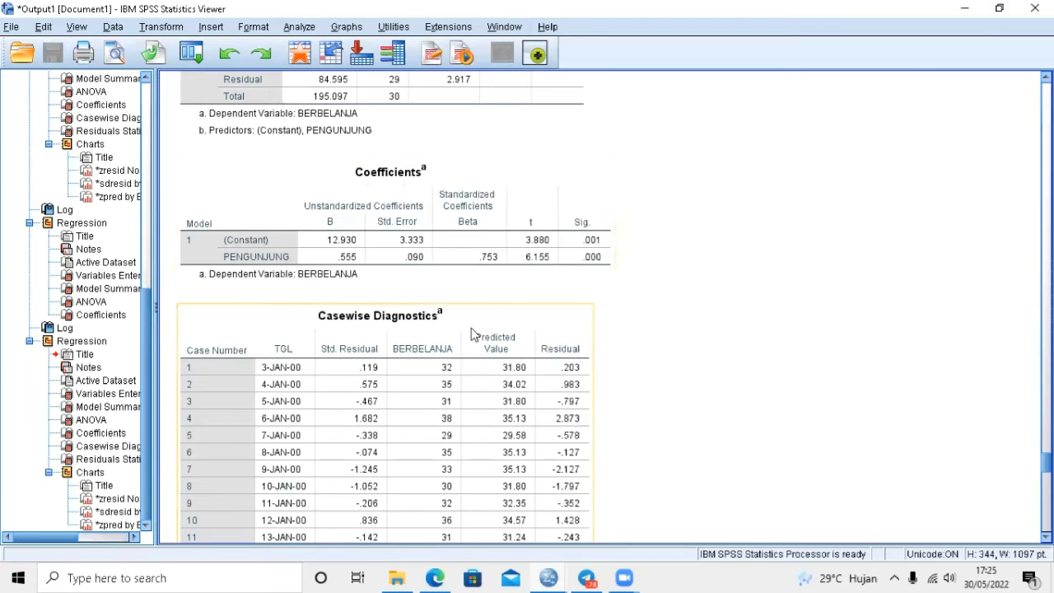
scroll(473, 336, down, 3)
scroll(471, 333, down, 2)
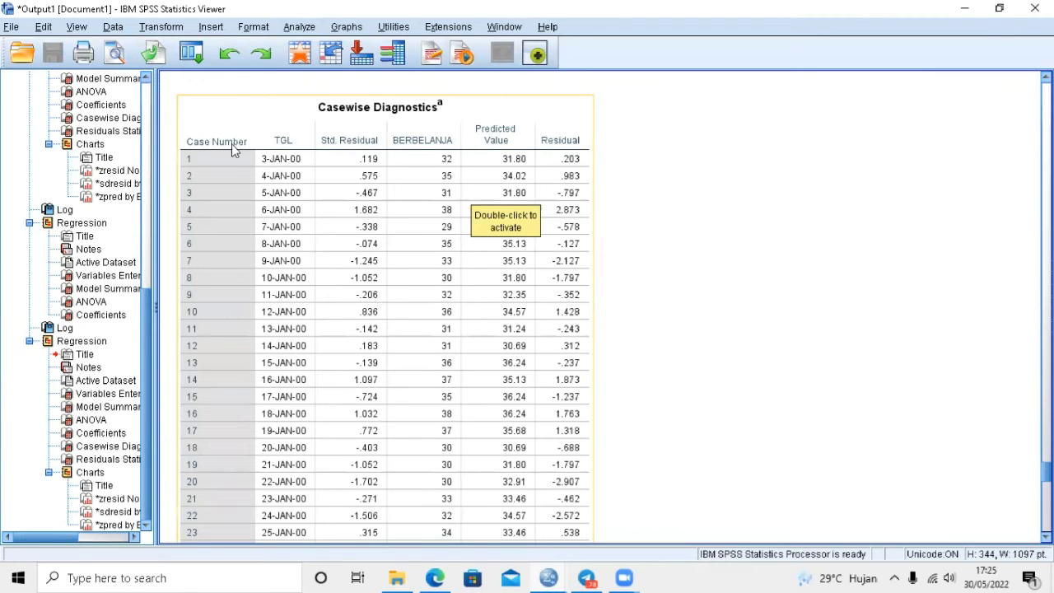
scroll(232, 151, down, 6)
scroll(232, 152, up, 6)
scroll(288, 173, down, 6)
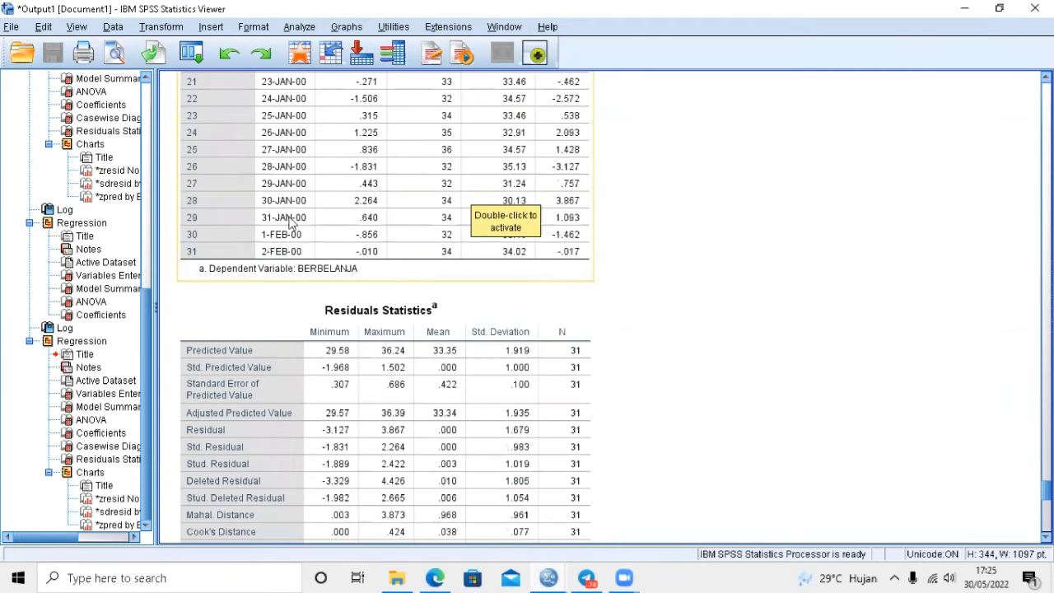
scroll(297, 237, up, 6)
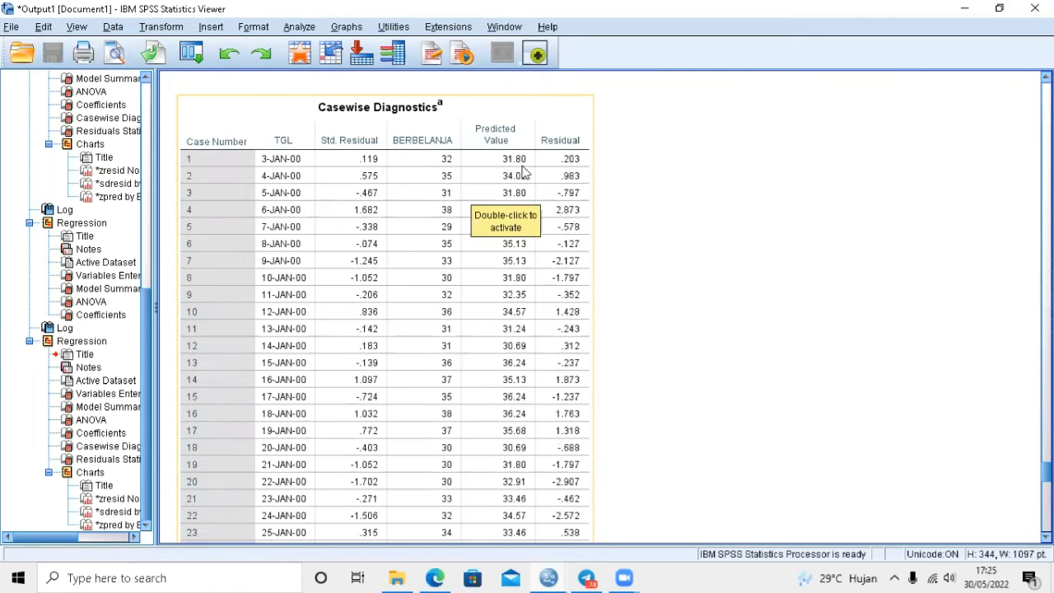
scroll(575, 176, down, 3)
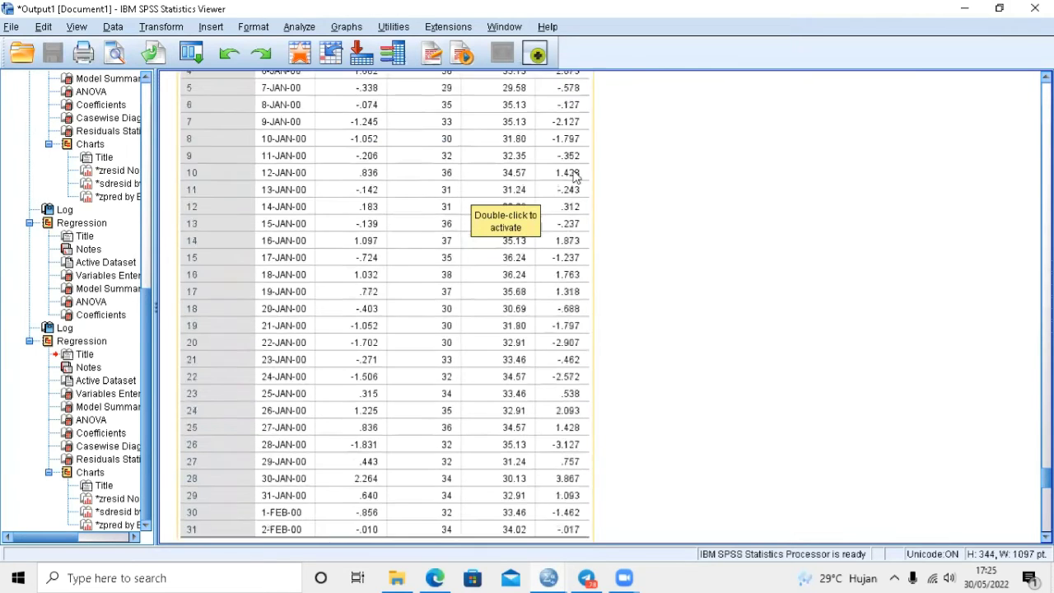
scroll(575, 176, up, 3)
Step: Examine the Residuals Statistics table and the Normal P-P Plot of the regression standardized residual
scroll(575, 176, down, 10)
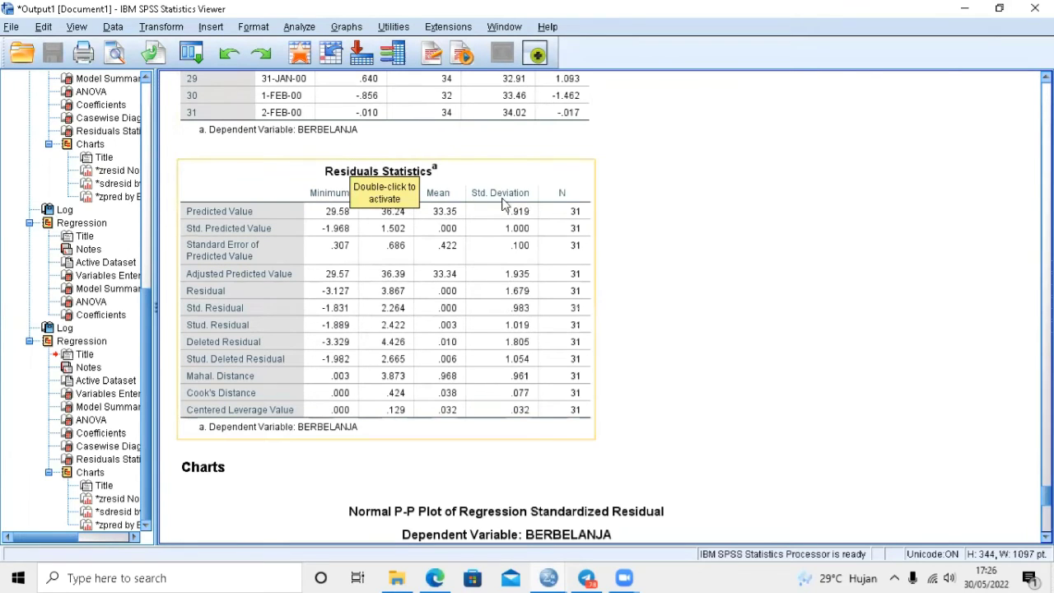
scroll(562, 212, down, 3)
scroll(562, 211, down, 5)
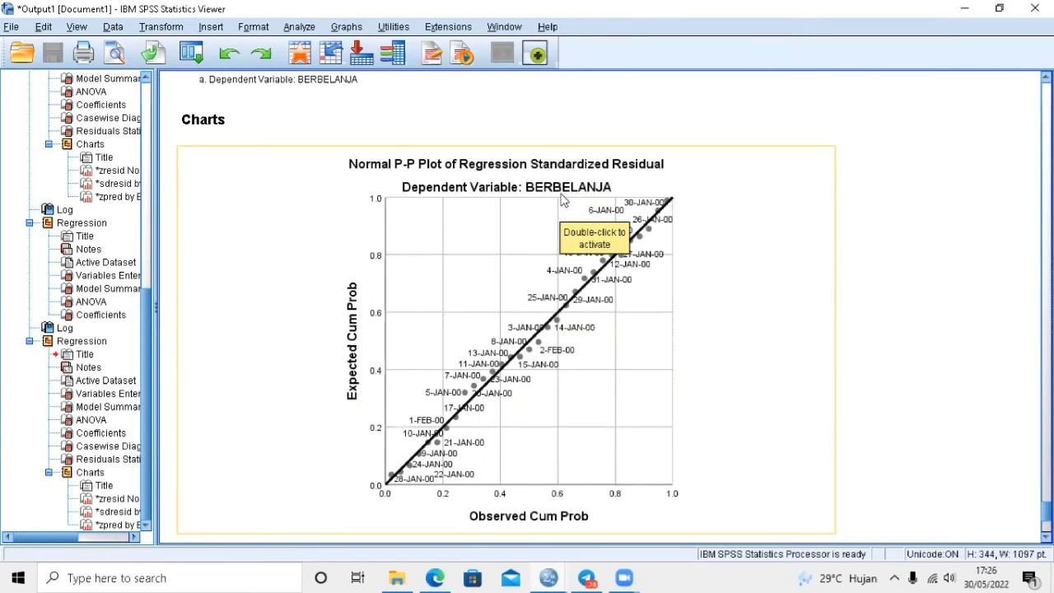
scroll(570, 200, down, 2)
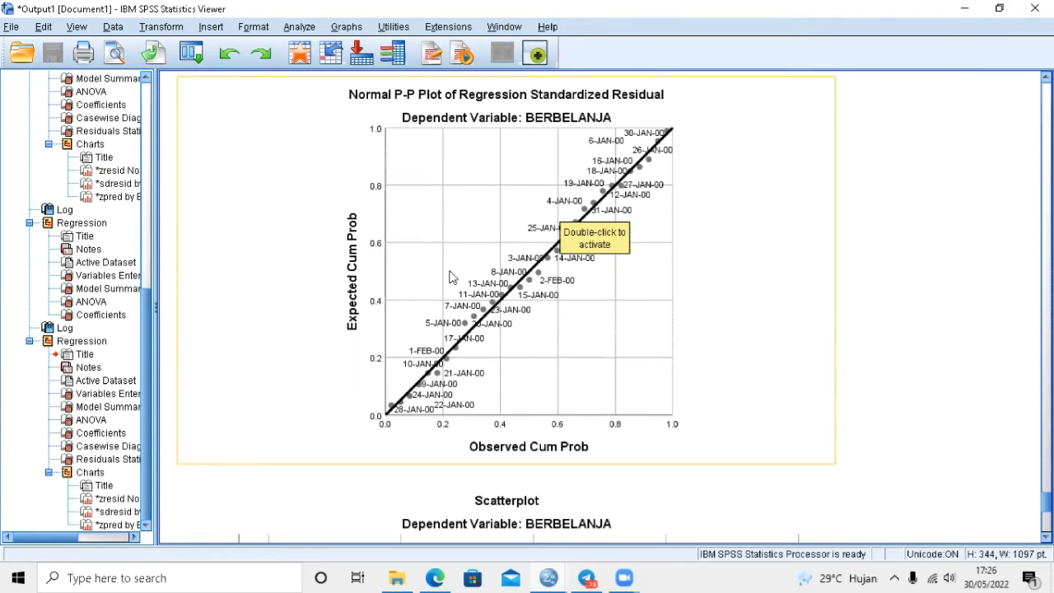
Step: Examine both BERBELANJA scatterplots: studentized deleted residual against standardized predicted value, and standardized predicted value against BERBELANJA
scroll(546, 294, down, 5)
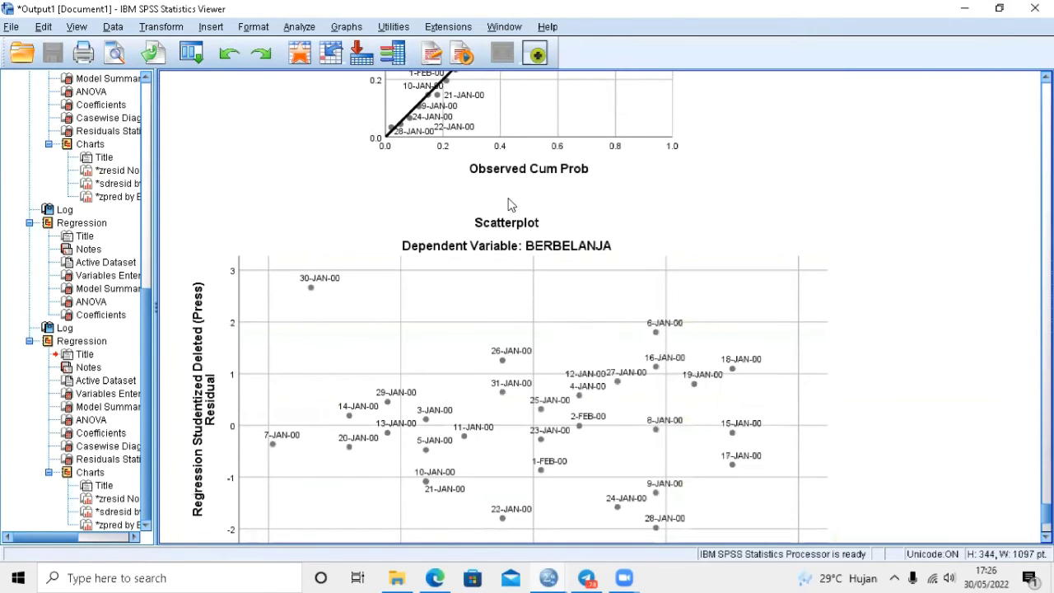
scroll(508, 204, down, 1)
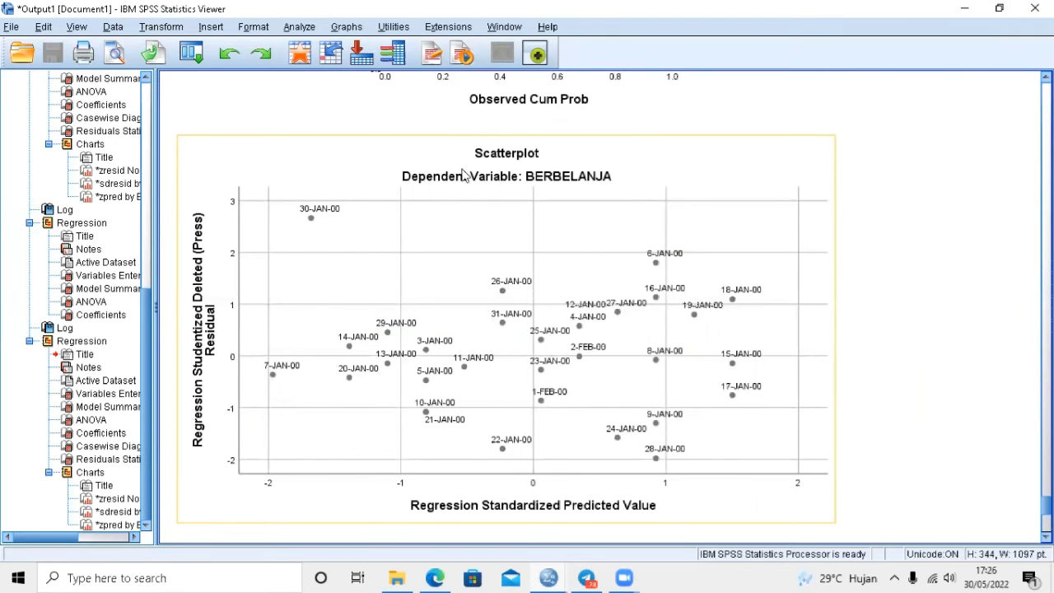
scroll(568, 187, down, 6)
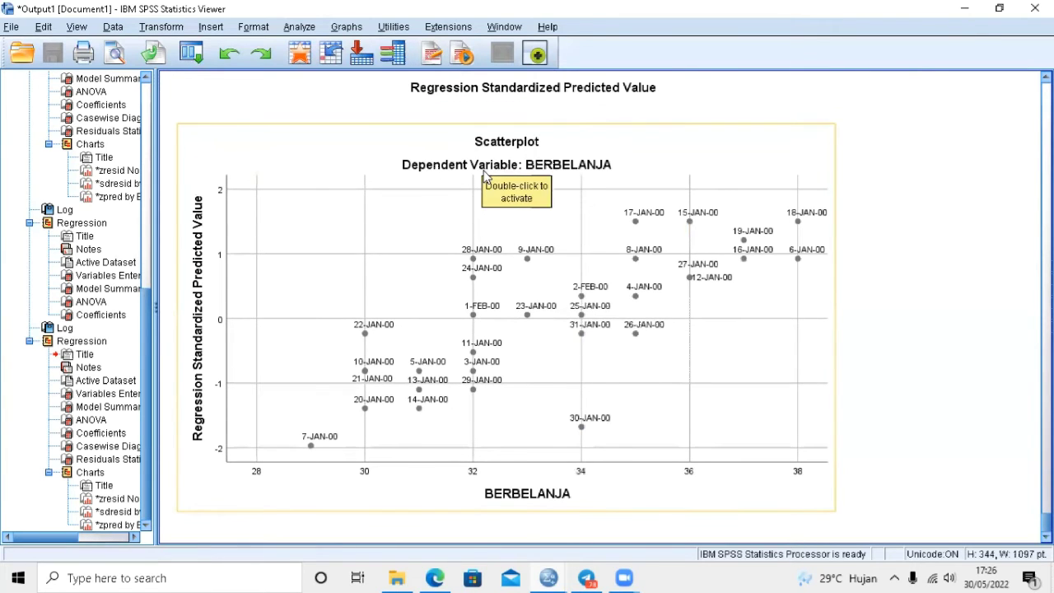
scroll(484, 175, up, 1)
scroll(527, 285, down, 1)
scroll(526, 285, up, 3)
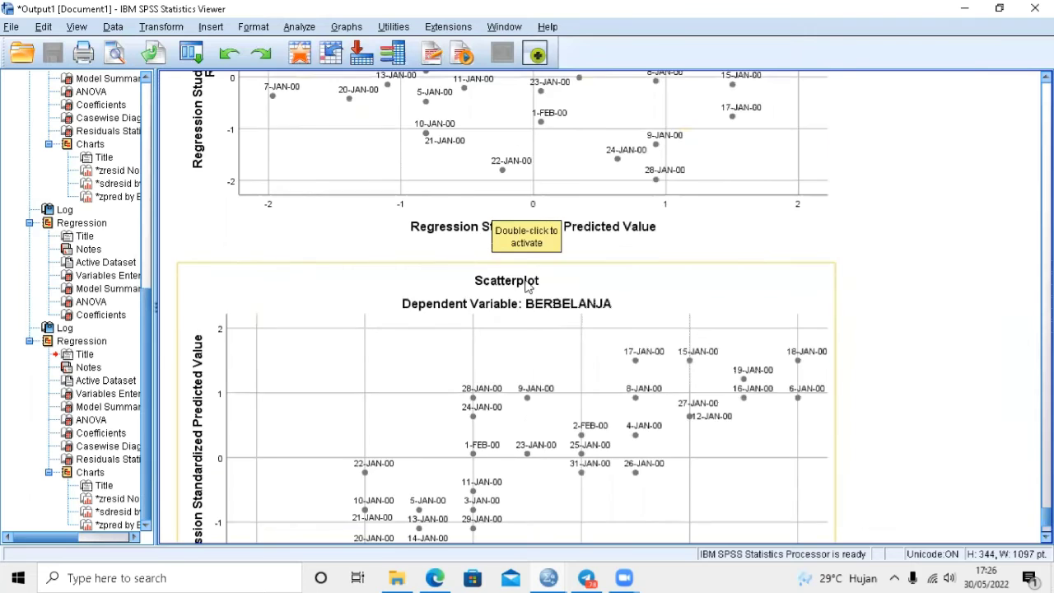
scroll(526, 286, down, 3)
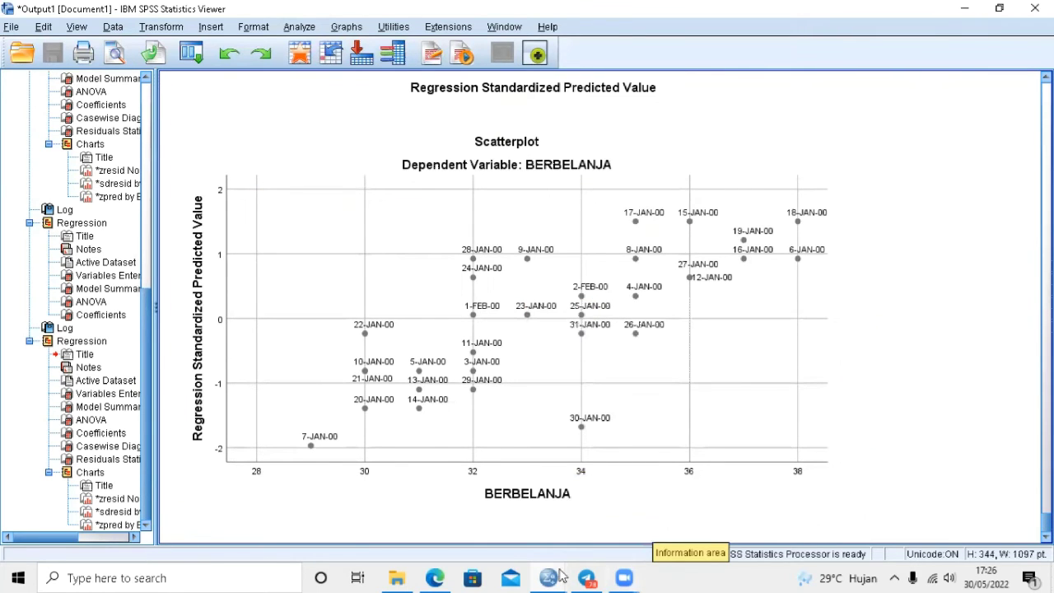
Step: Switch to the Untitled2 dataset containing UMUR, TINGGI and BERAT and start a Linear Regression on it
mouse_move(551, 577)
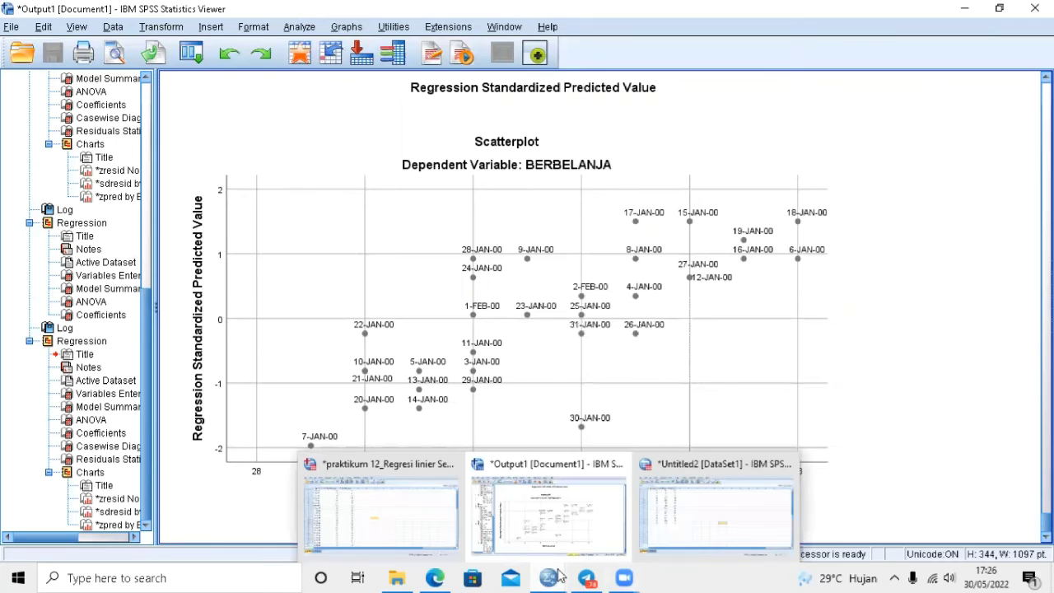
click(689, 525)
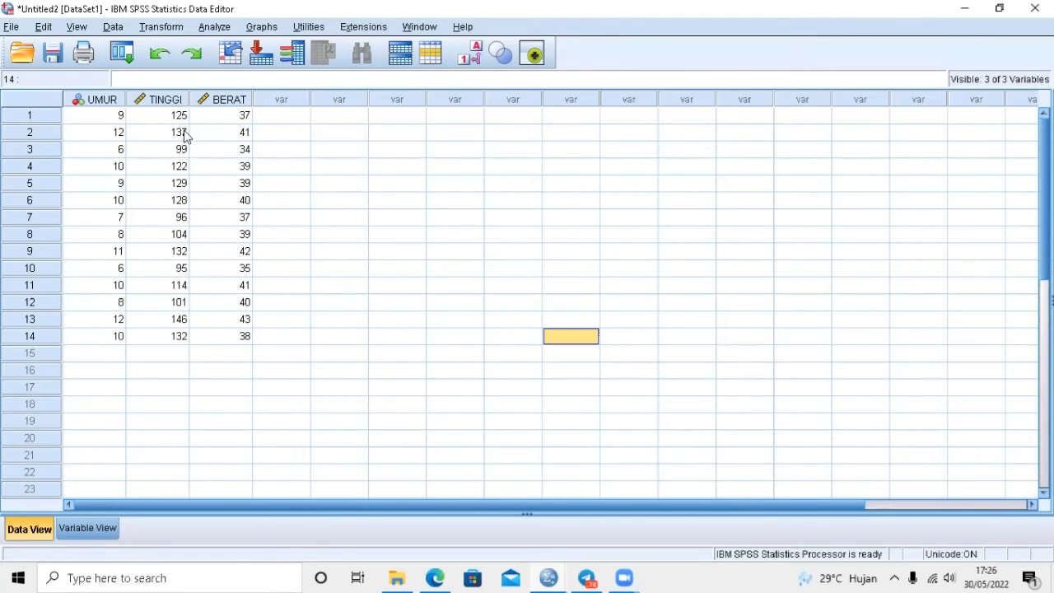
click(215, 28)
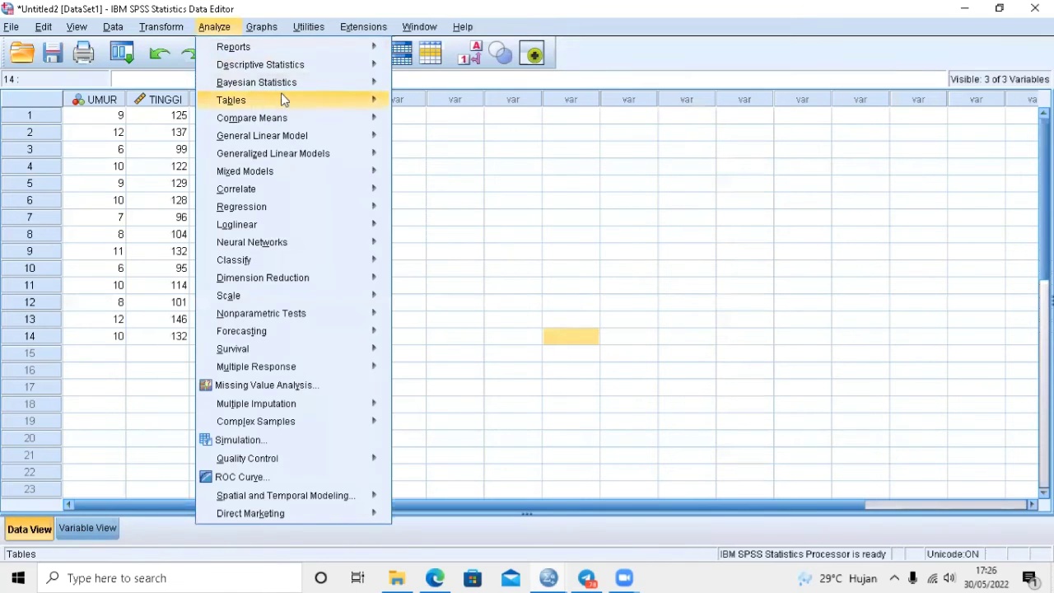
mouse_move(279, 278)
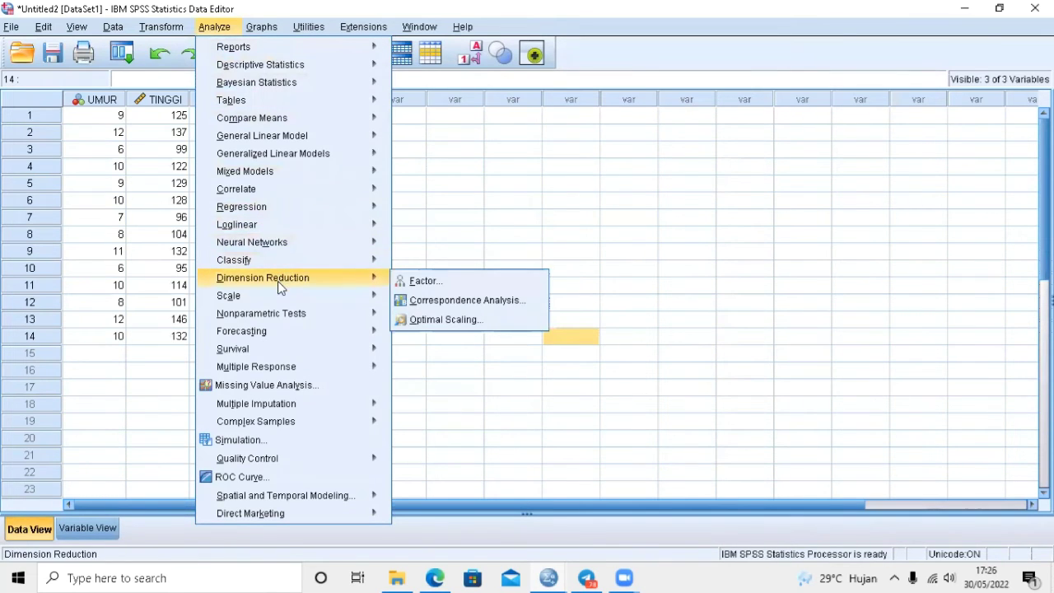
mouse_move(271, 207)
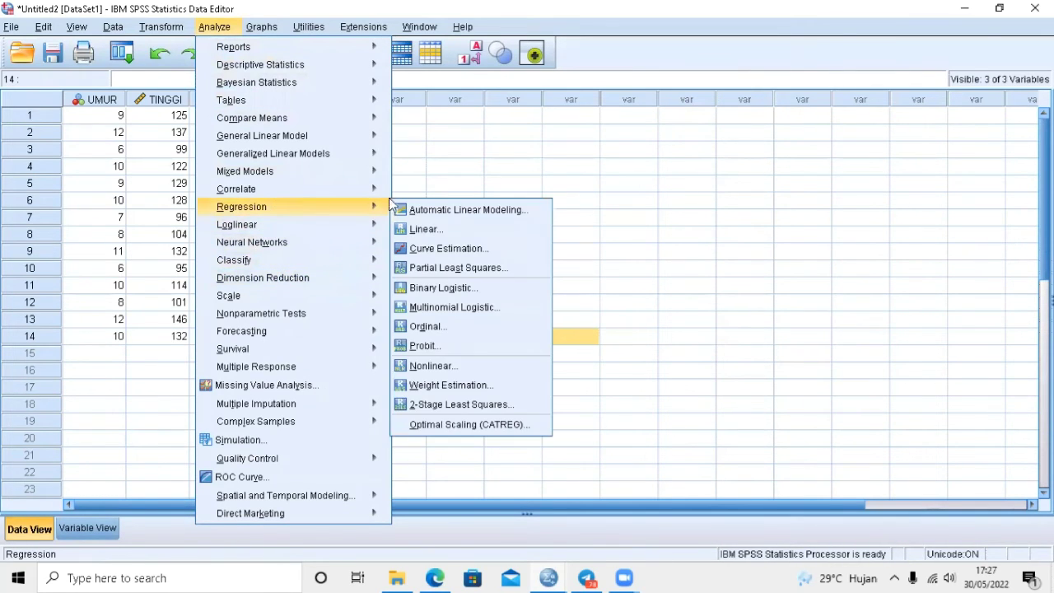
click(463, 228)
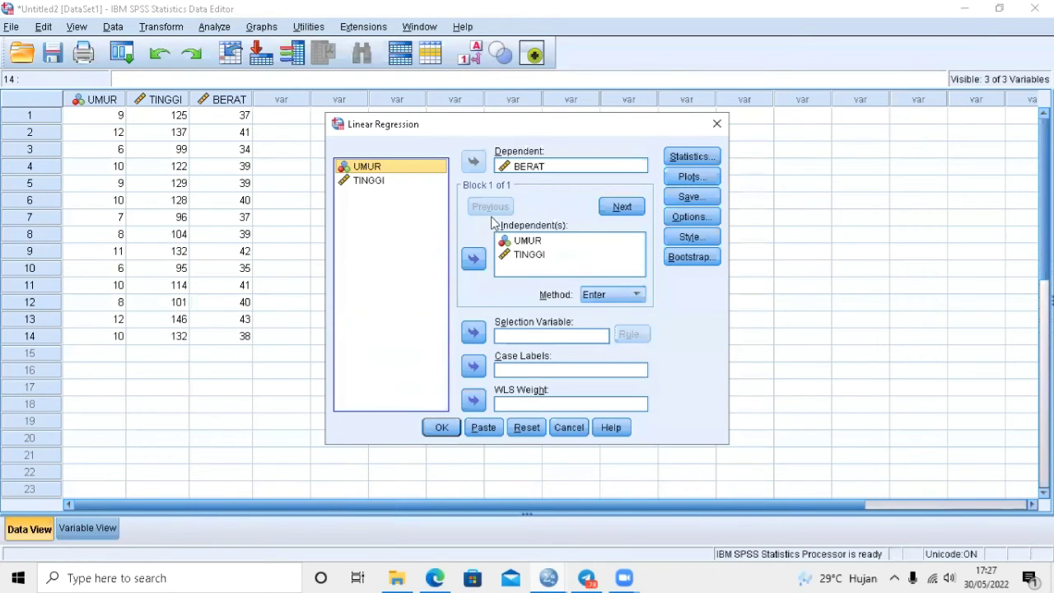
Step: Take TINGGI out of the independent variables and add it back below UMUR, with BERAT as the dependent variable
click(550, 167)
click(535, 255)
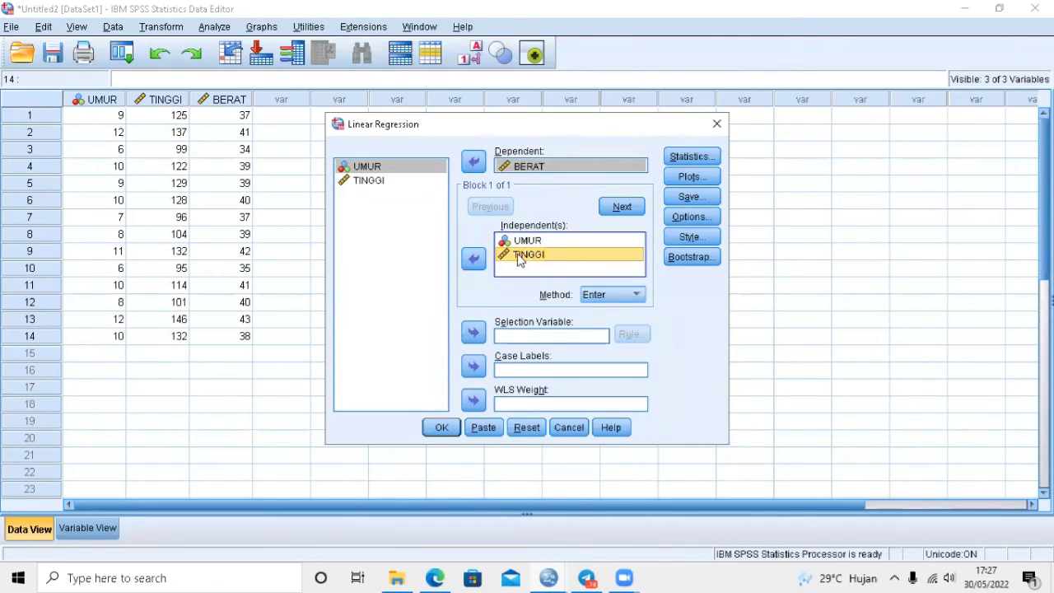
click(474, 260)
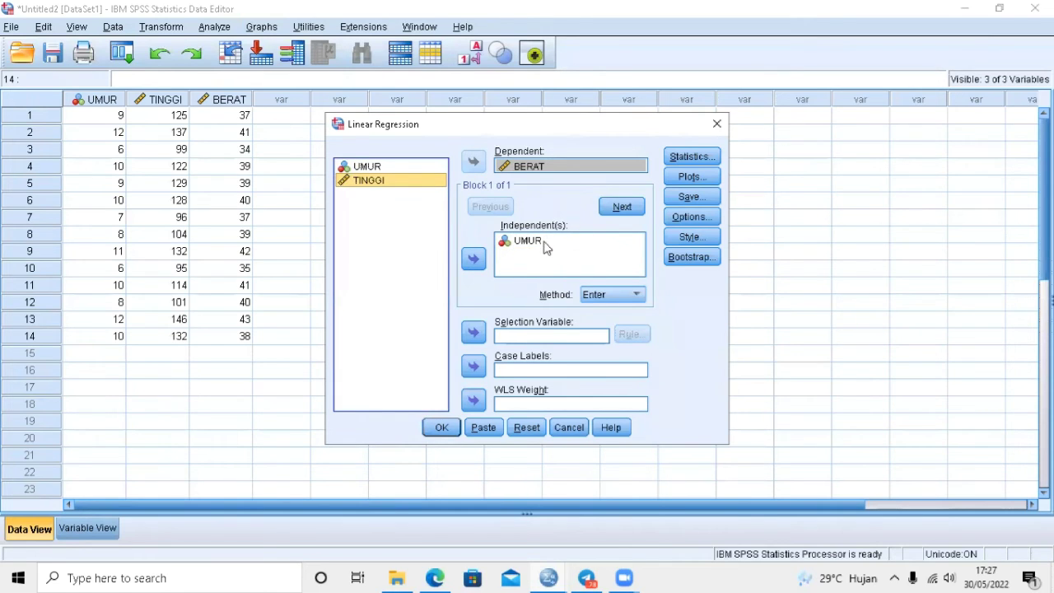
click(475, 260)
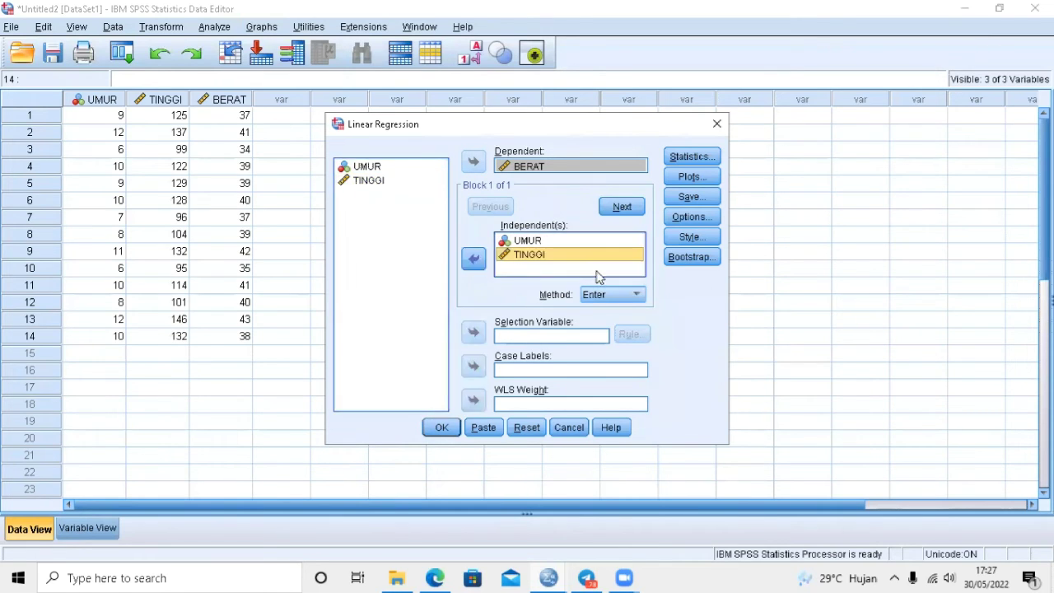
Step: Accept the regression statistics with only Estimates and Model fit selected, and accept the plot settings without any plots
click(691, 176)
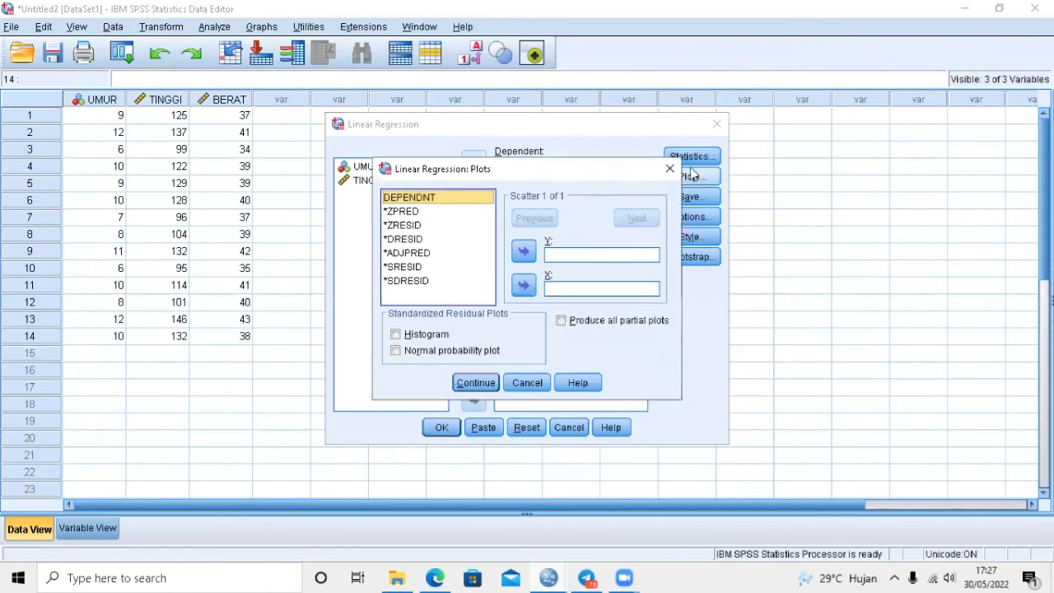
click(670, 168)
click(684, 158)
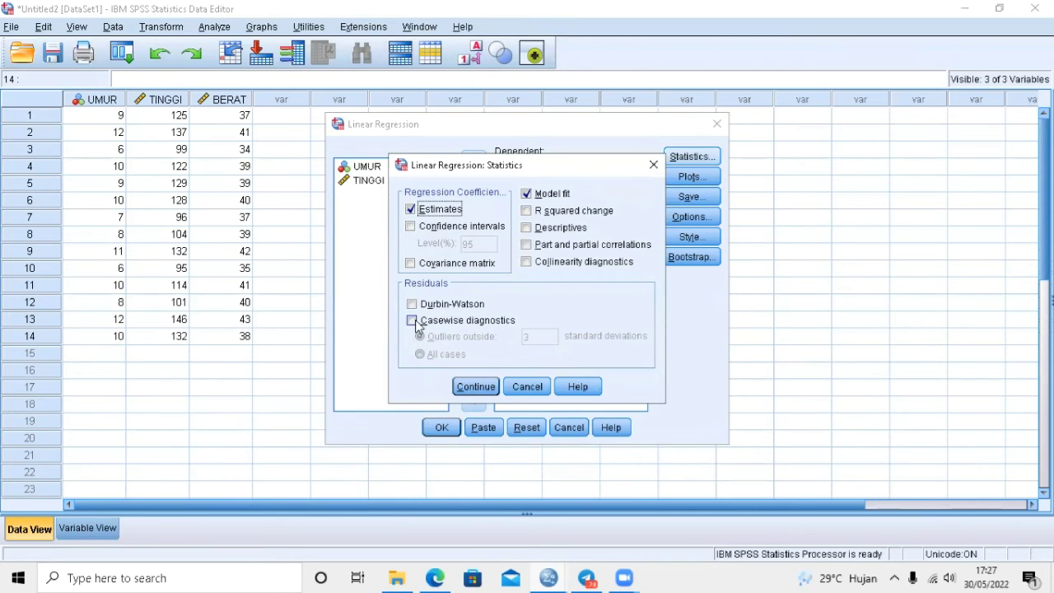
click(467, 386)
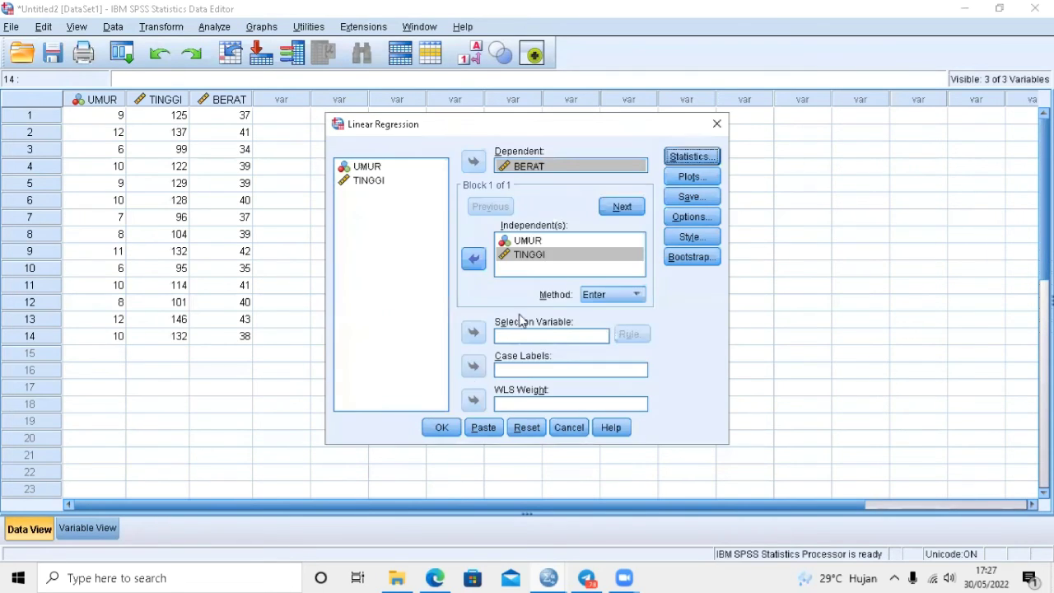
click(689, 177)
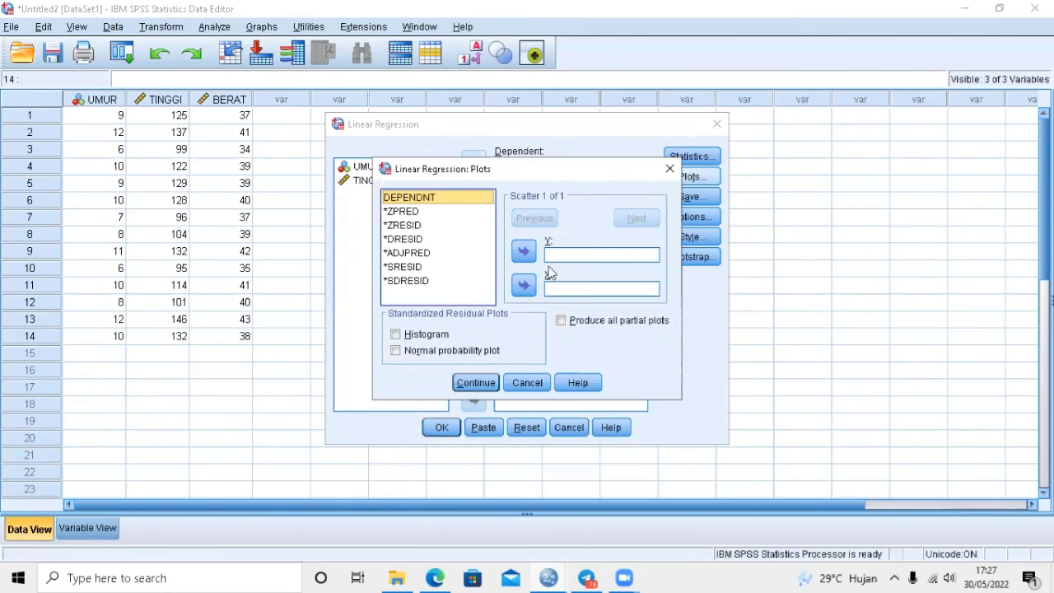
click(473, 383)
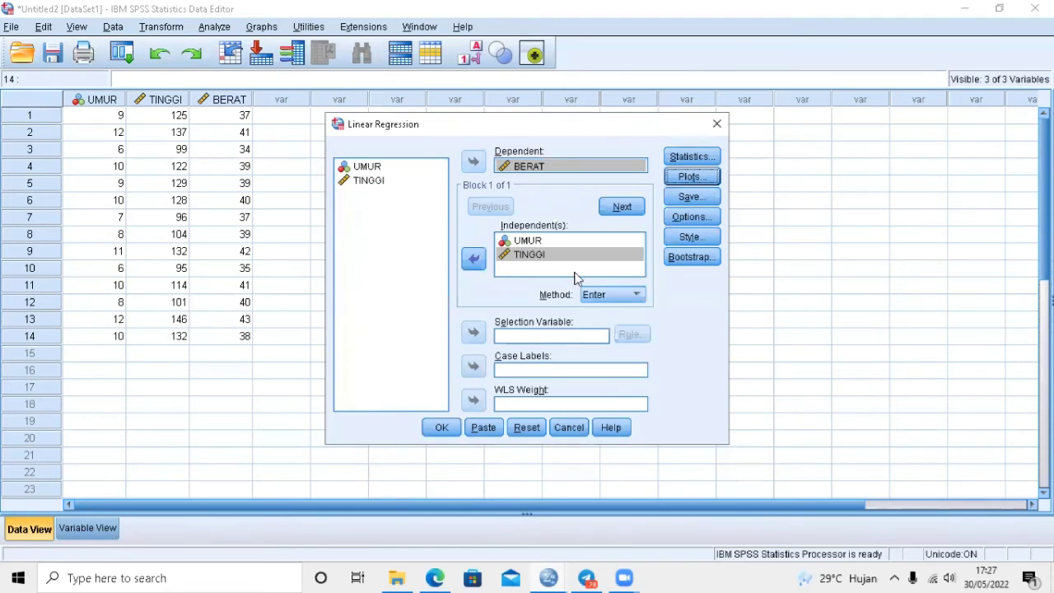
Step: Accept F-probability entry .05, removal .10, the constant and listwise exclusion, and run the Enter regression of BERAT on UMUR and TINGGI
click(683, 218)
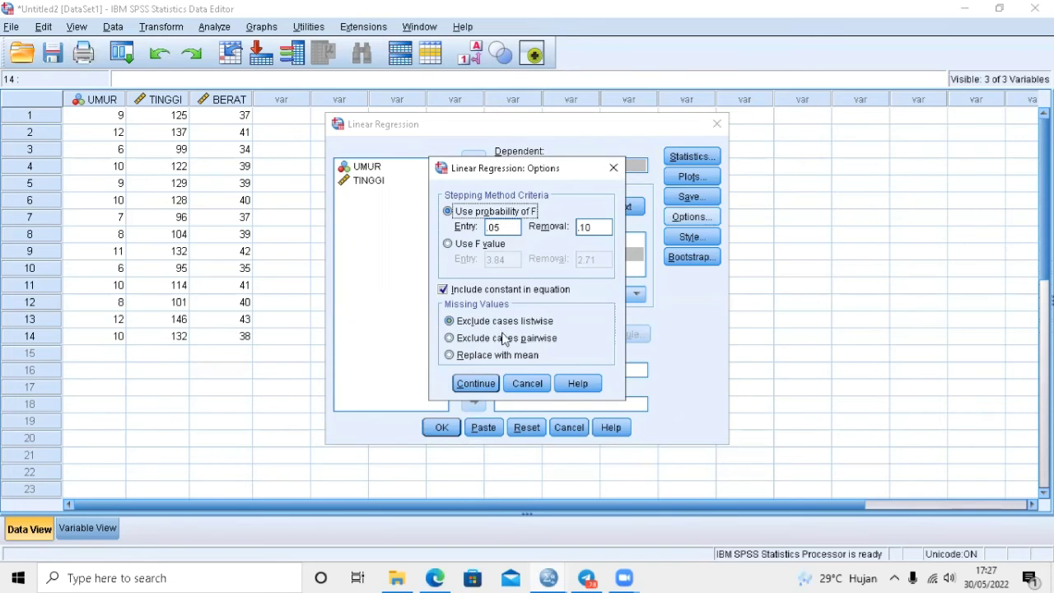
click(475, 384)
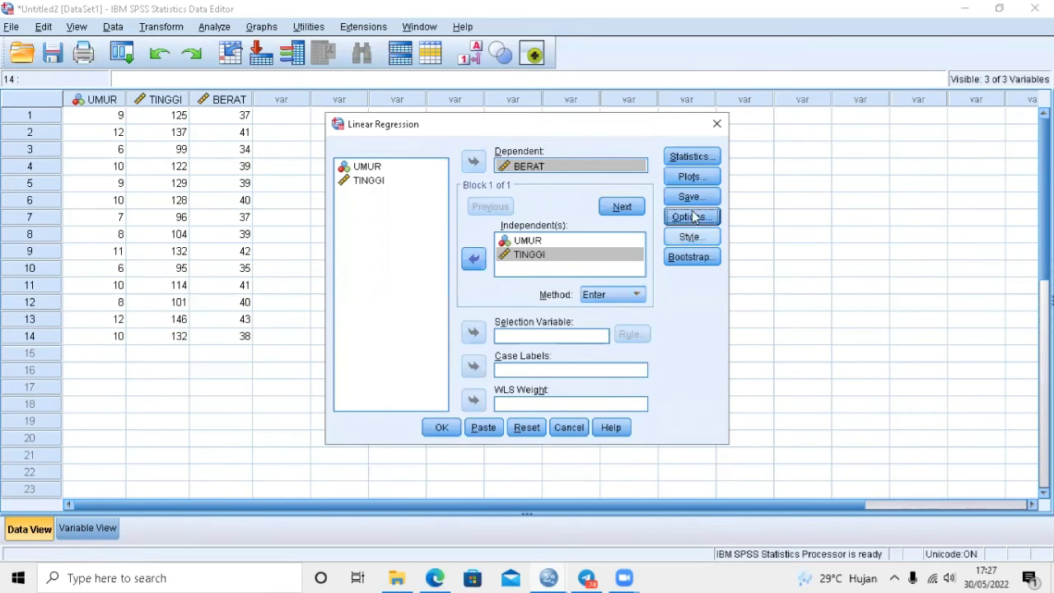
click(442, 428)
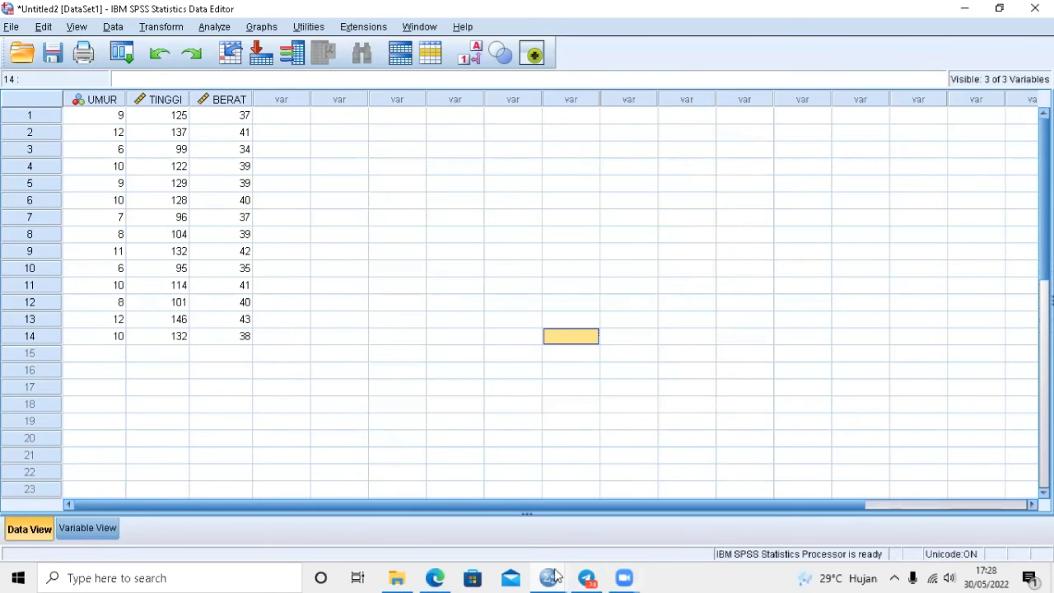
Step: Examine the syntax log and the Variables Entered/Removed, Model Summary, ANOVA and Coefficients tables of the BERAT regression in the output
mouse_move(554, 576)
click(552, 520)
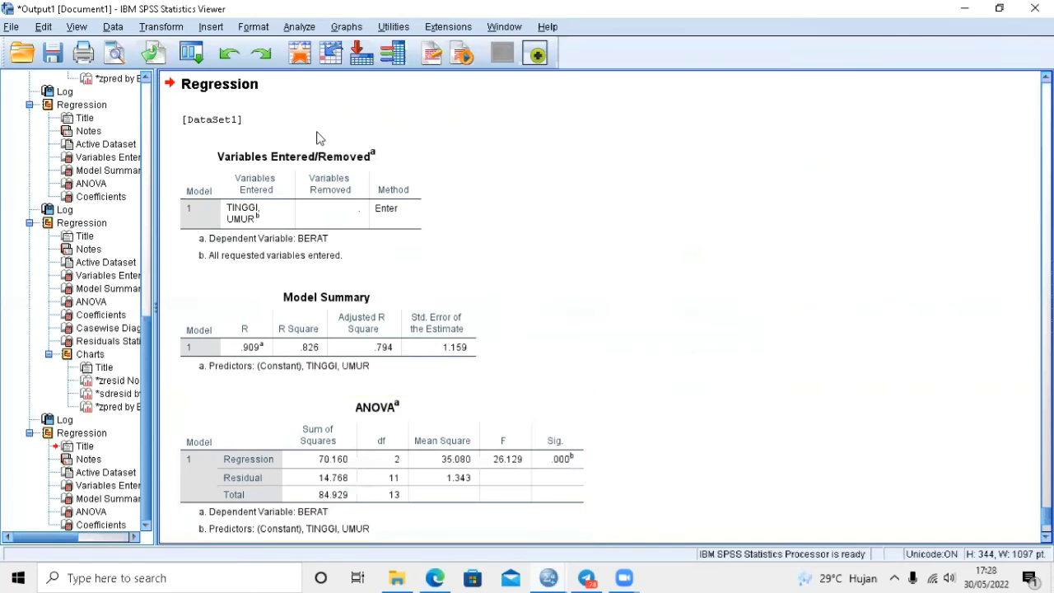
scroll(342, 236, down, 5)
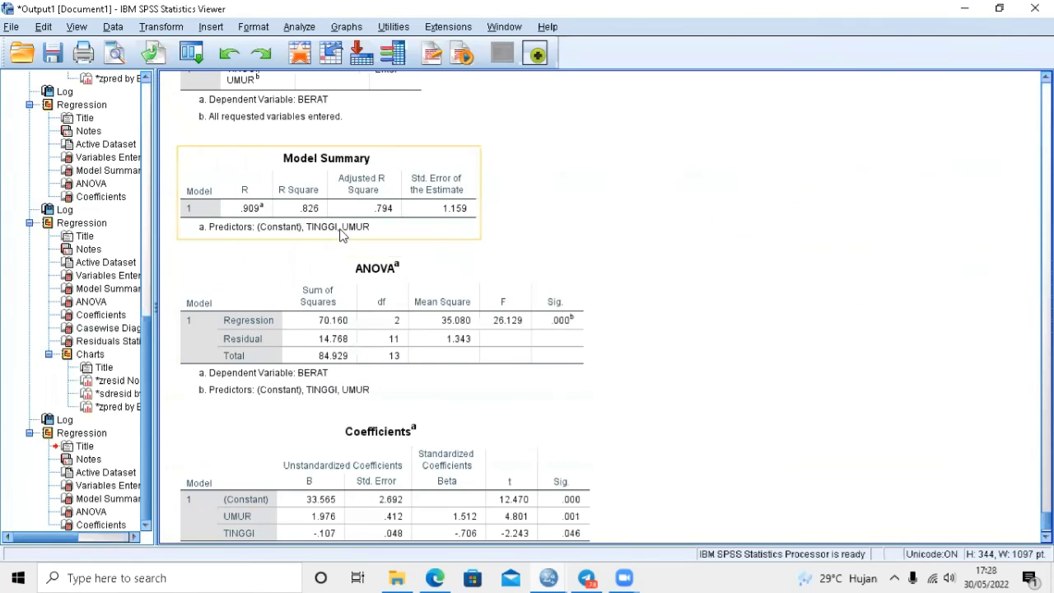
scroll(341, 236, up, 15)
scroll(341, 235, down, 8)
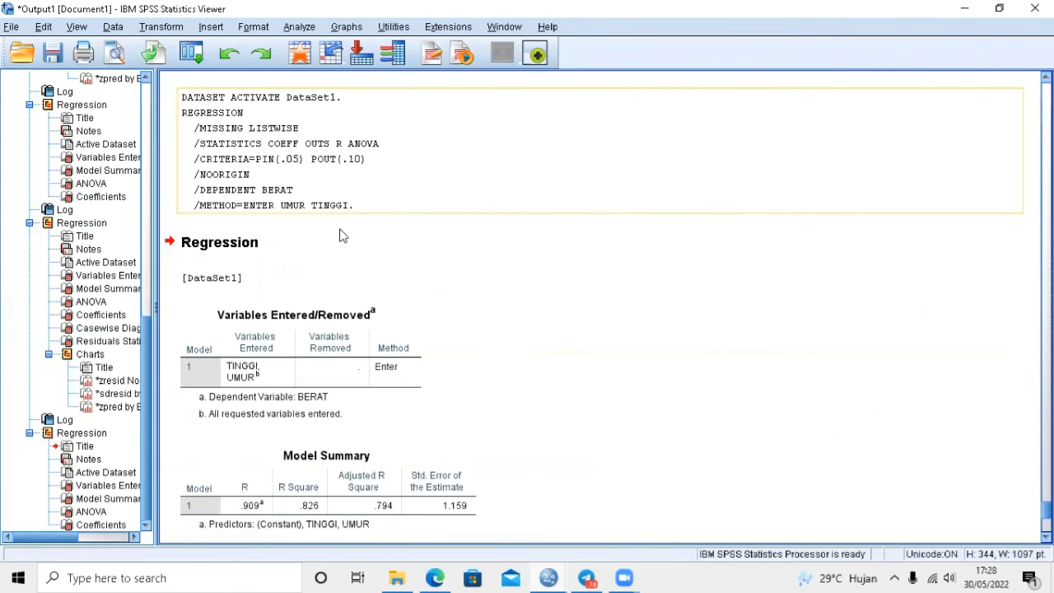
scroll(288, 236, down, 4)
scroll(288, 233, up, 2)
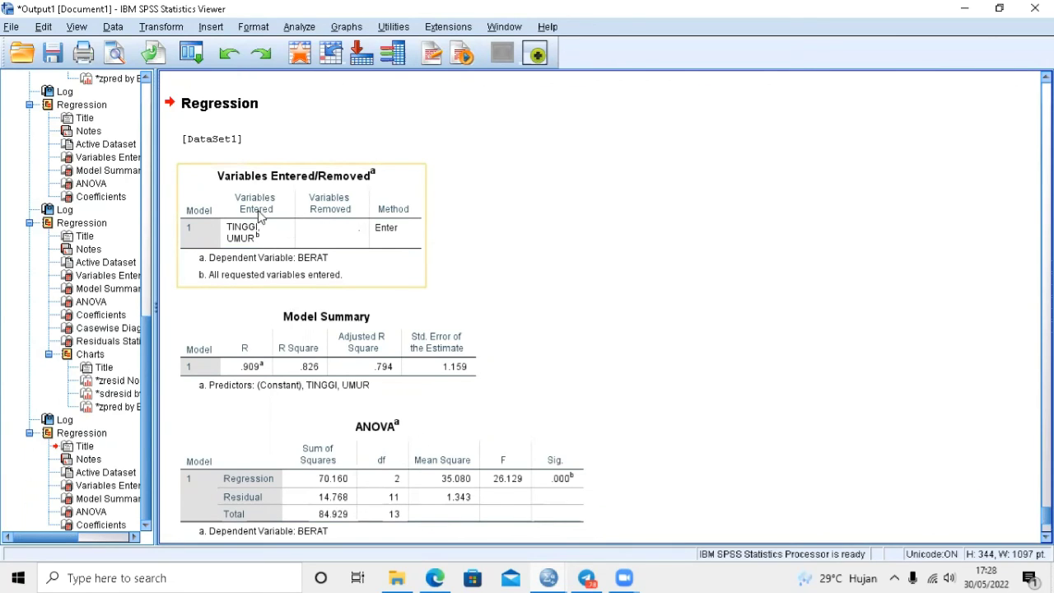
scroll(272, 247, down, 1)
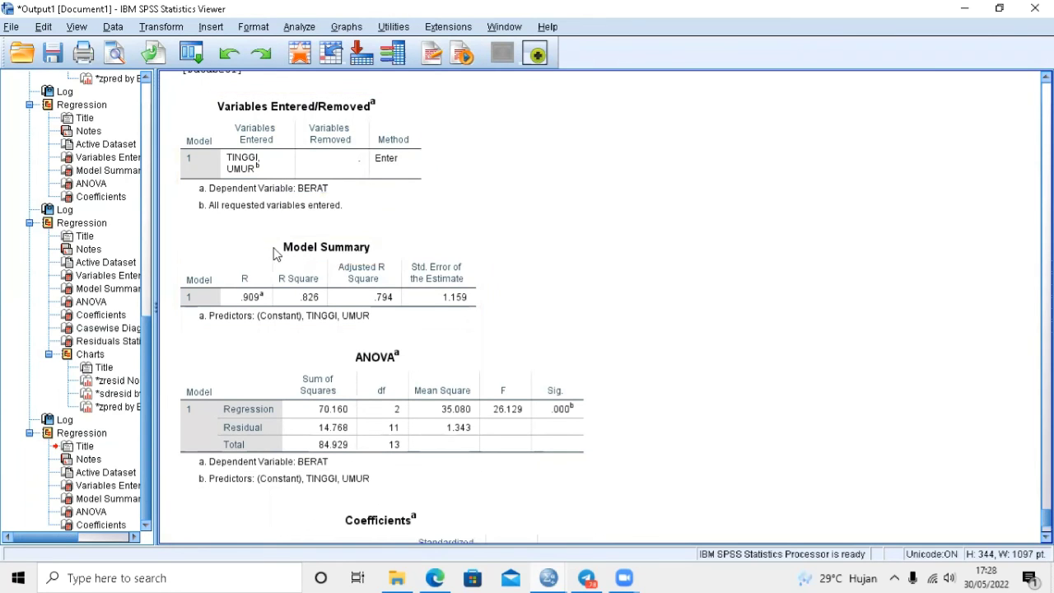
scroll(270, 250, down, 1)
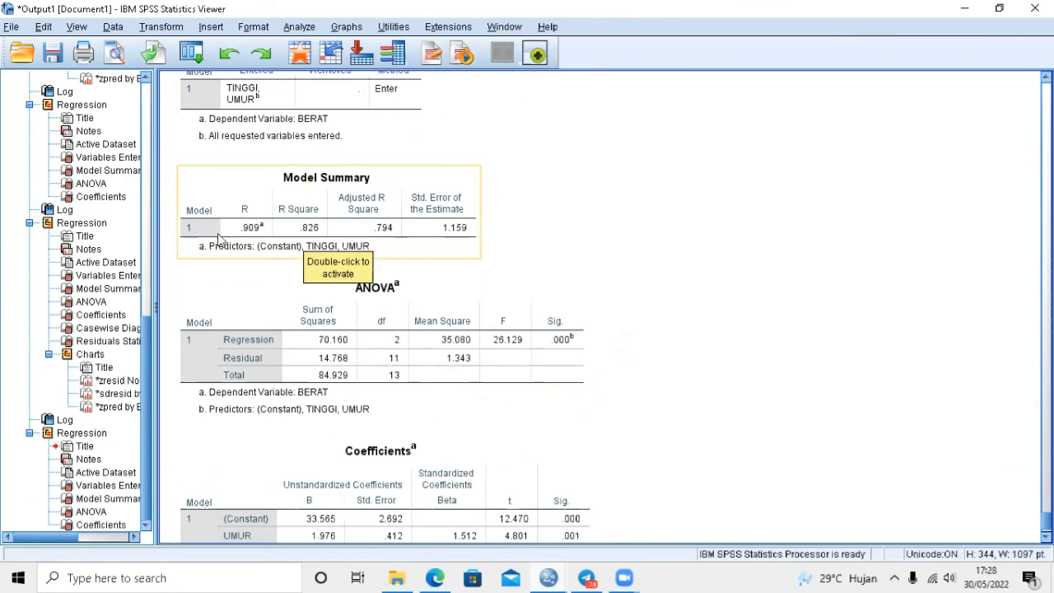
scroll(285, 235, down, 1)
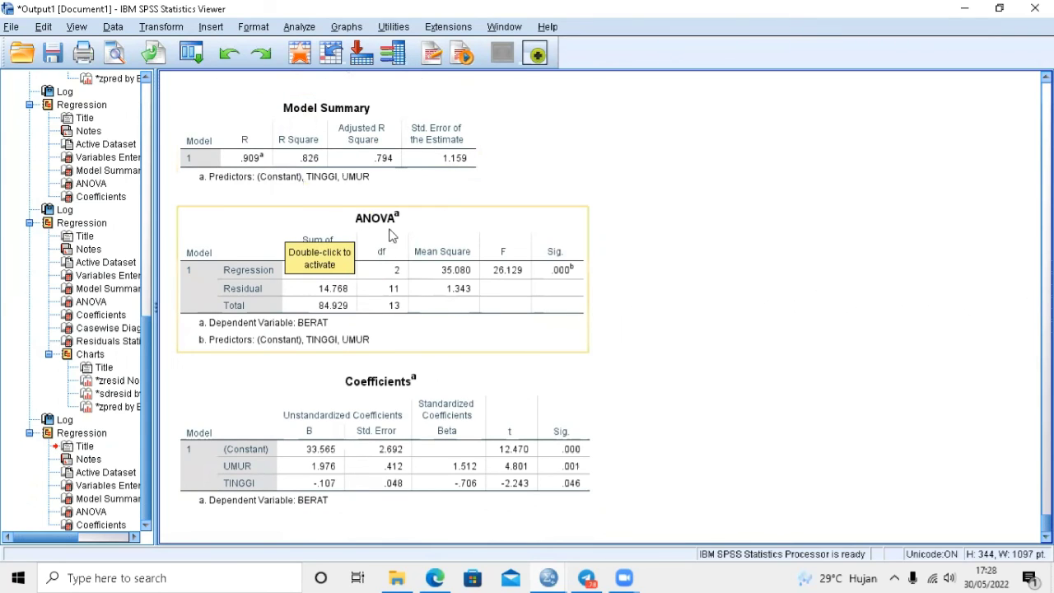